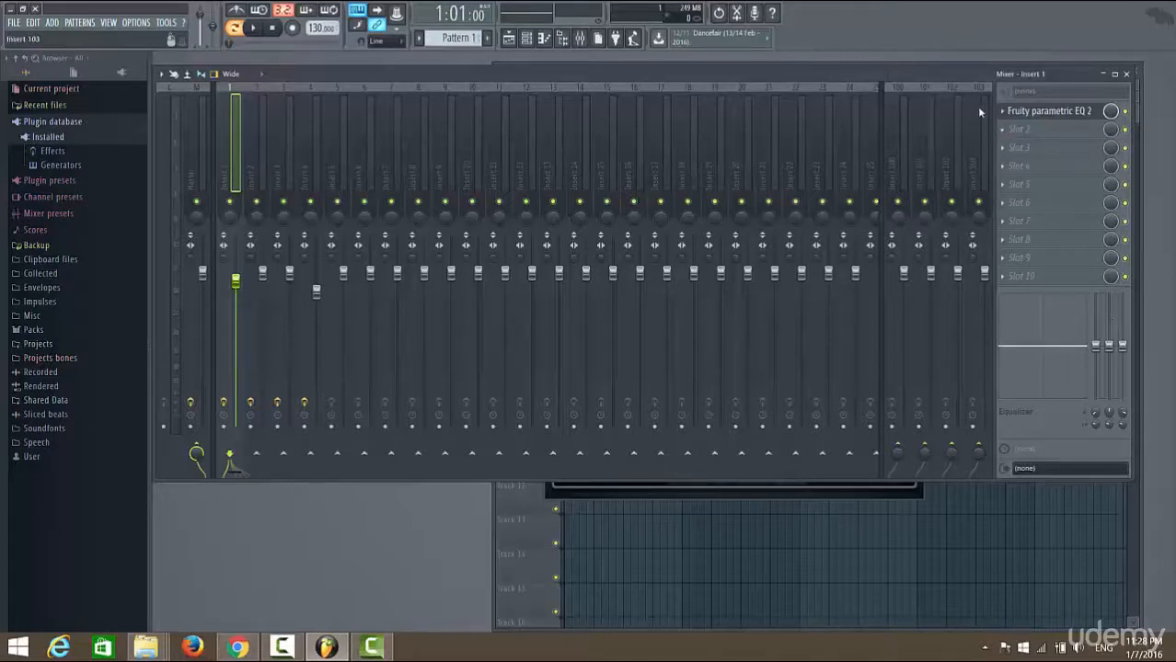
# Step: Select the mixer's Master track, lower the mixer window slightly and play the pattern with the Fruity Limiter bypassed
pyautogui.click(195, 148)
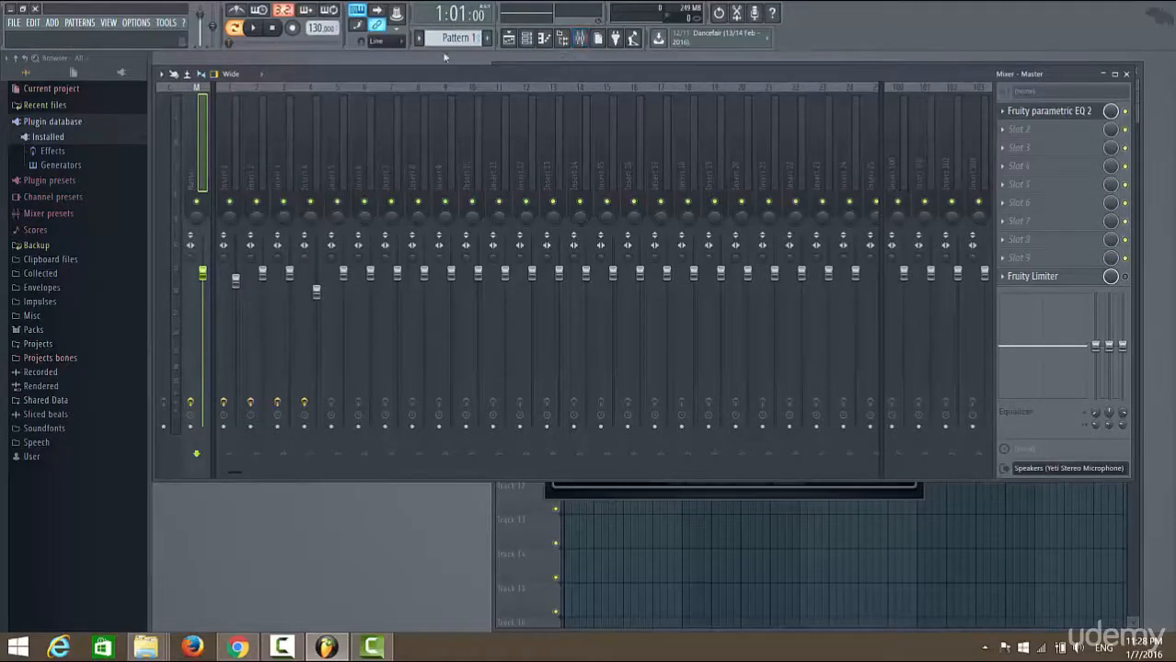
pyautogui.moveTo(386, 75); pyautogui.dragTo(381, 106)
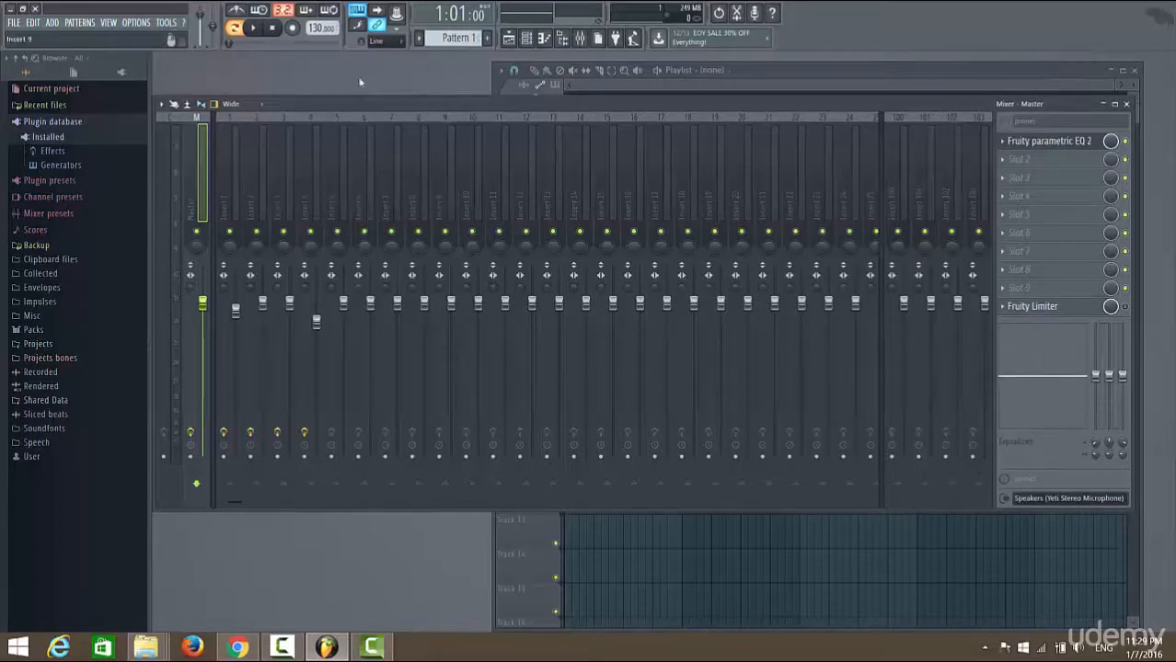
pyautogui.press('space')
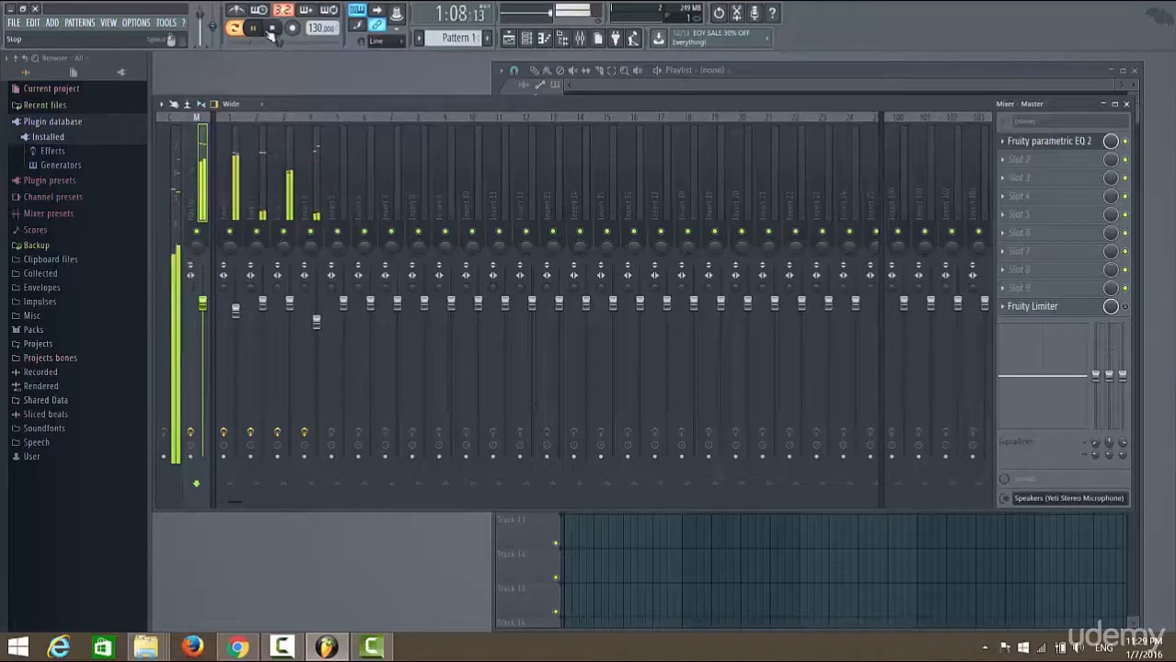
pyautogui.press('space')
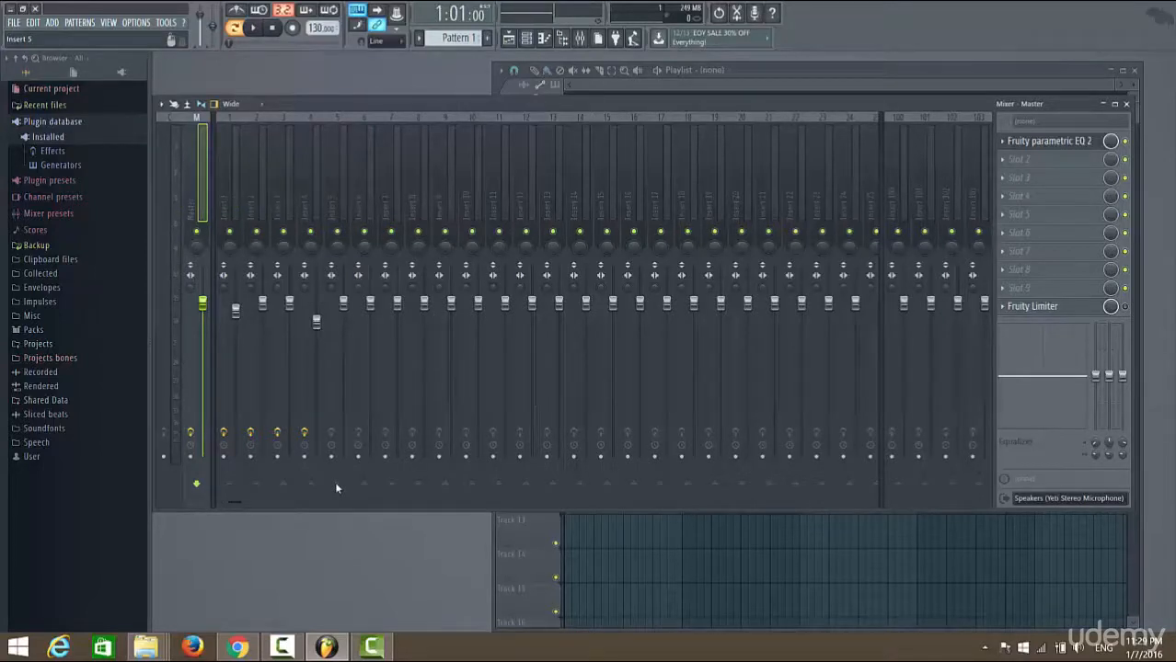
# Step: Enable the Fruity Limiter on the Master track during playback, stop the pattern and open the limiter's editor
pyautogui.click(254, 28)
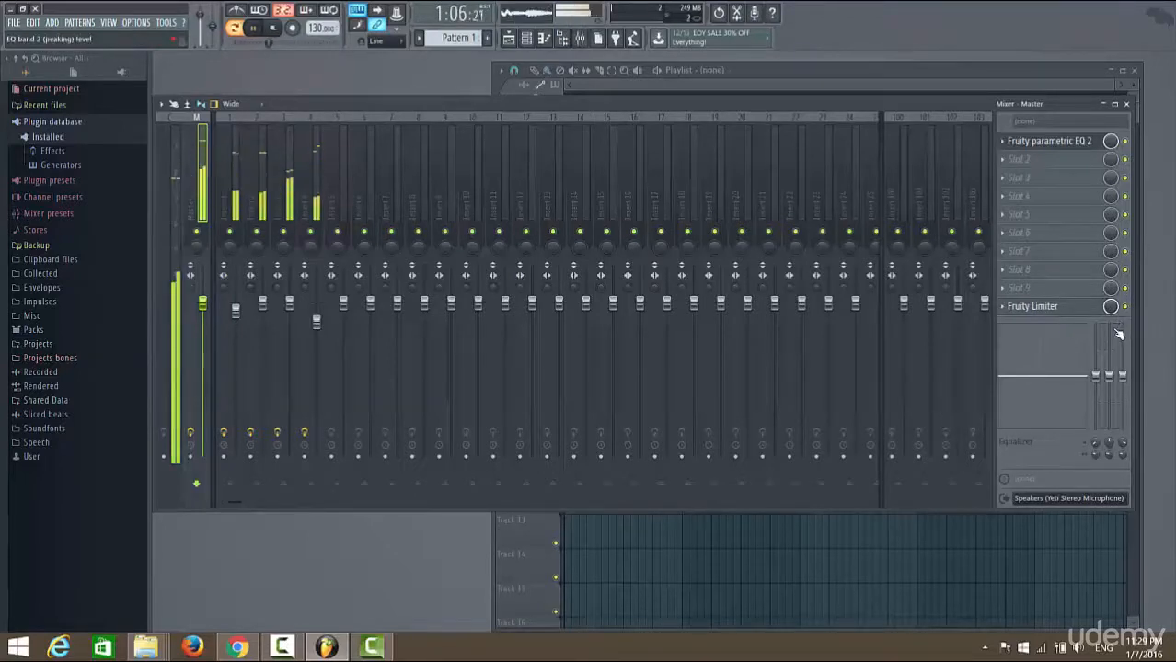
pyautogui.click(279, 33)
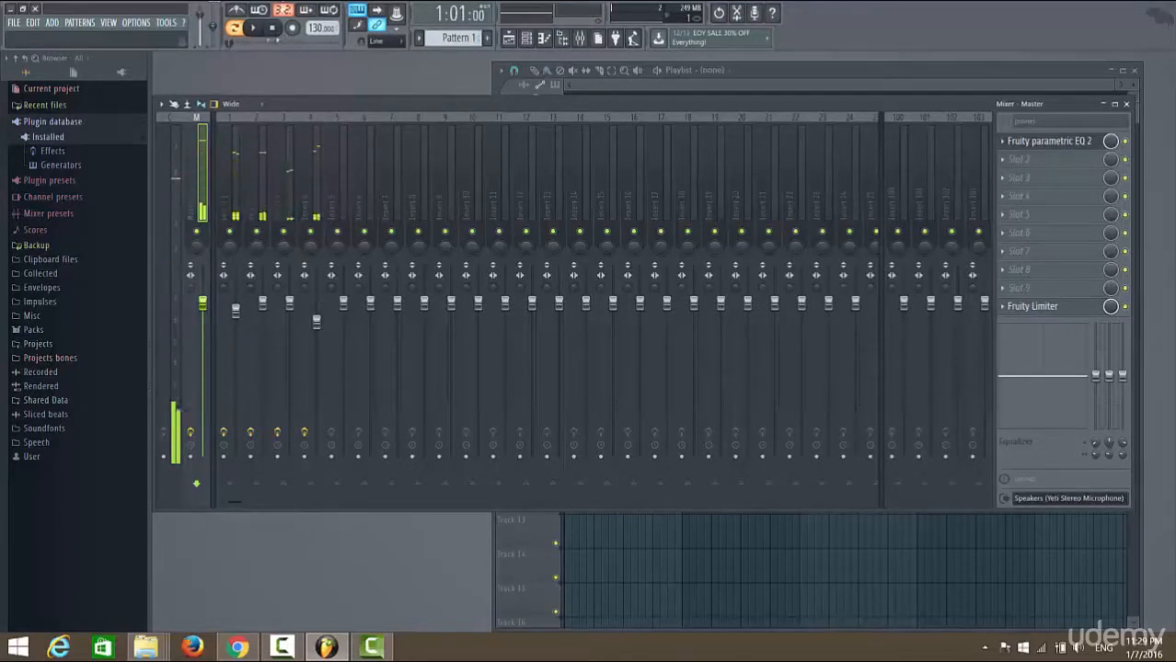
pyautogui.click(1058, 309)
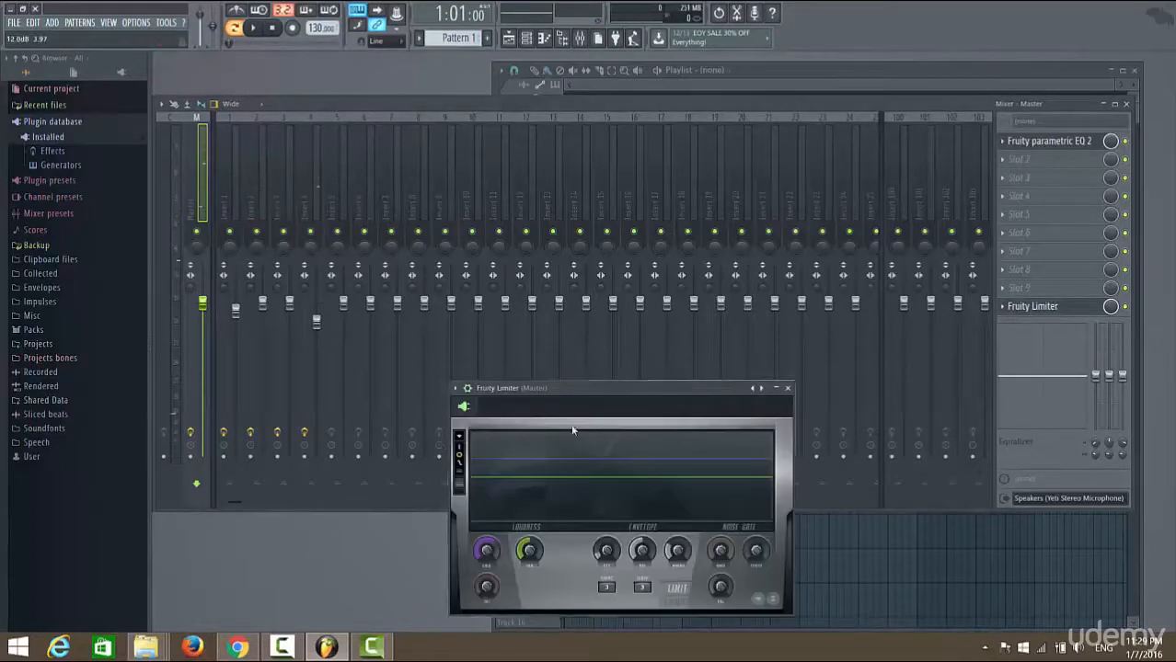
pyautogui.moveTo(605, 391); pyautogui.dragTo(563, 166)
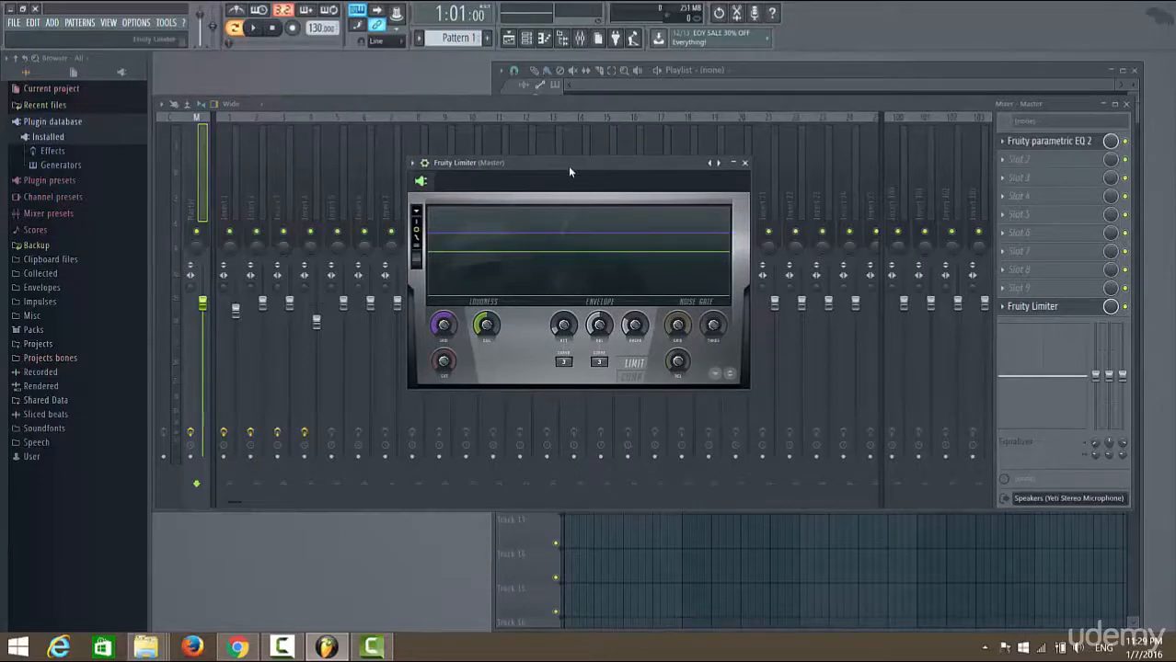
pyautogui.moveTo(568, 165); pyautogui.dragTo(578, 387)
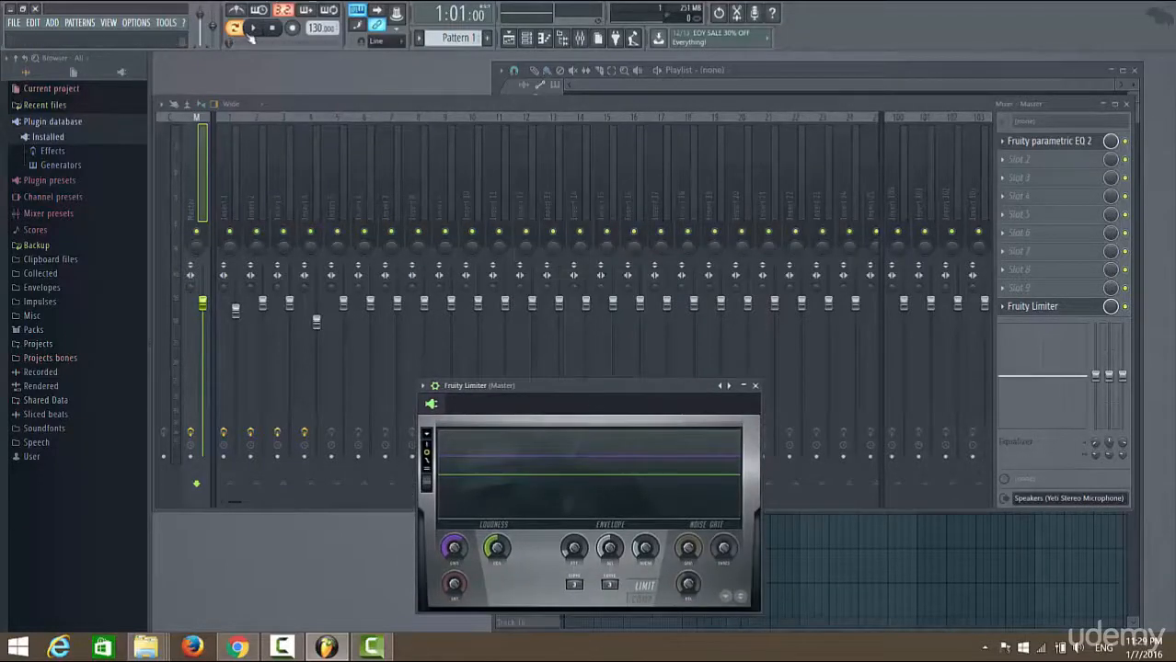
# Step: Play the pattern and try lower and higher ceiling settings on the Fruity Limiter, restoring the original ceiling
pyautogui.press('space')
pyautogui.moveTo(546, 387); pyautogui.dragTo(515, 221)
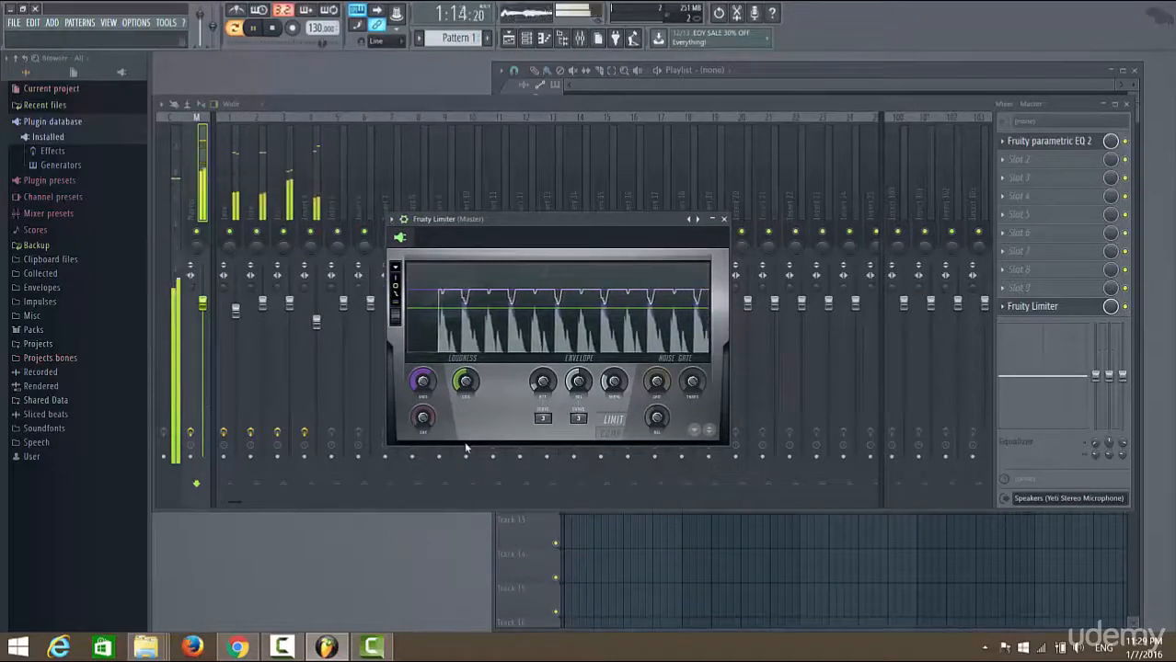
pyautogui.moveTo(467, 386); pyautogui.dragTo(467, 411)
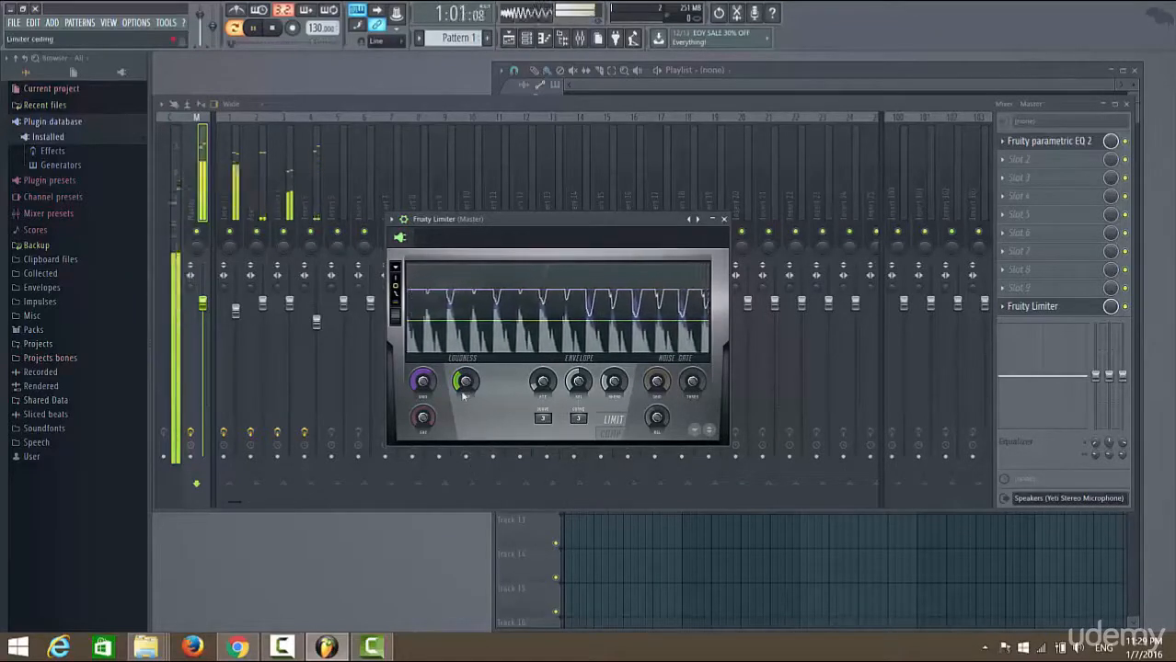
pyautogui.moveTo(464, 386); pyautogui.dragTo(463, 425)
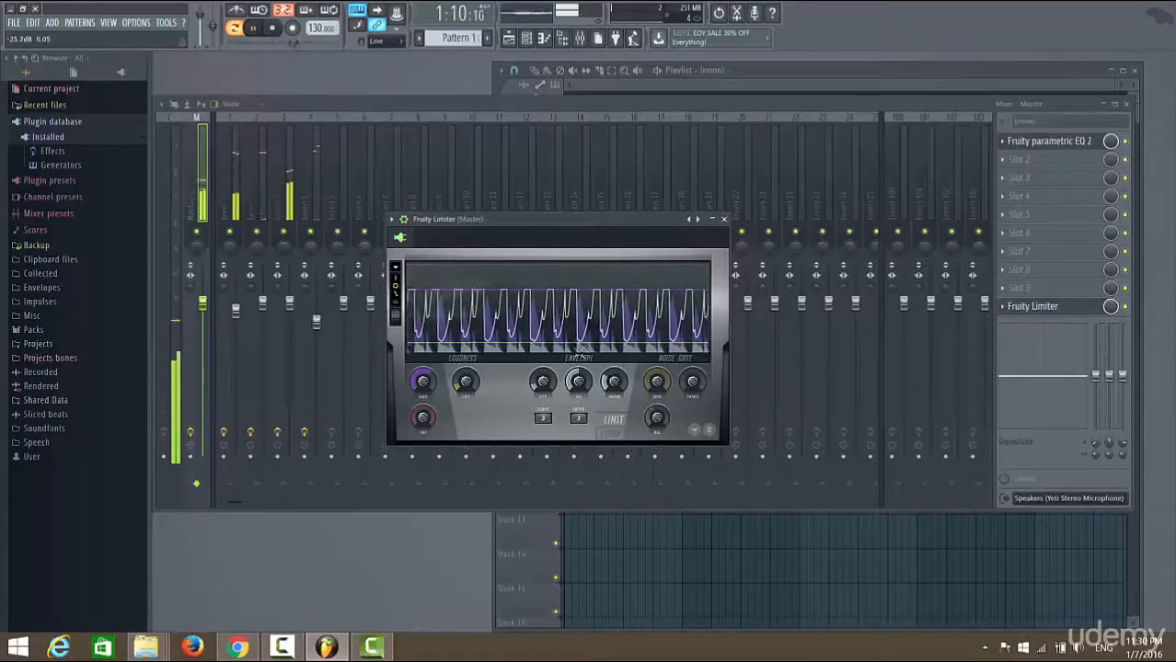
pyautogui.moveTo(466, 381); pyautogui.dragTo(466, 327)
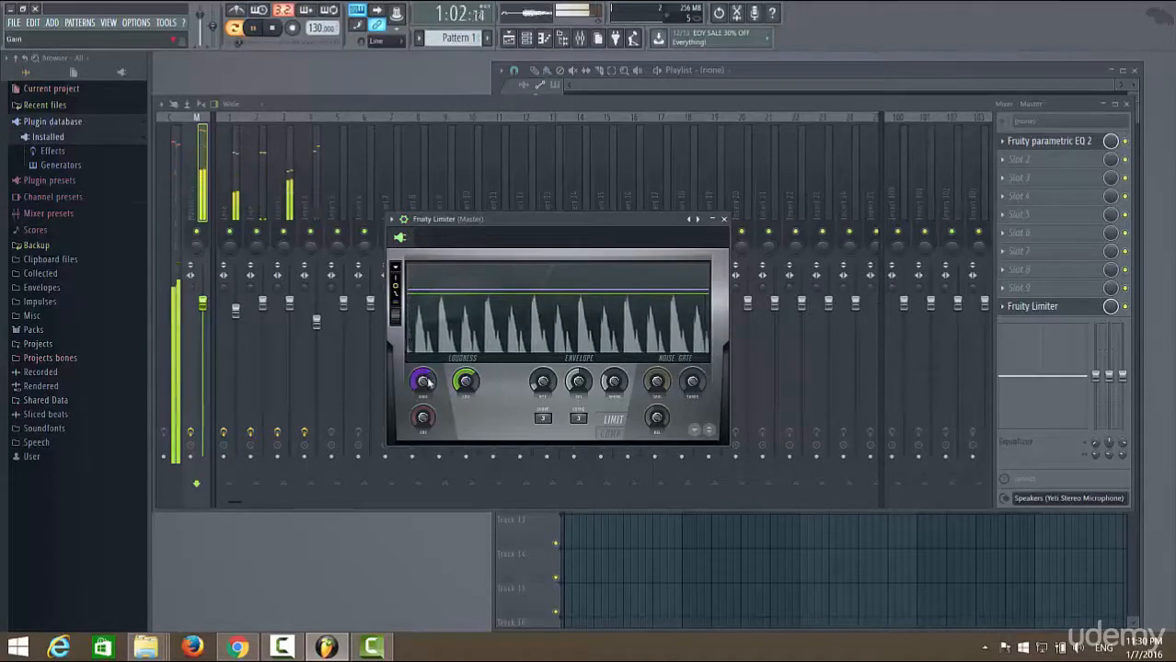
pyautogui.moveTo(468, 382); pyautogui.dragTo(423, 374)
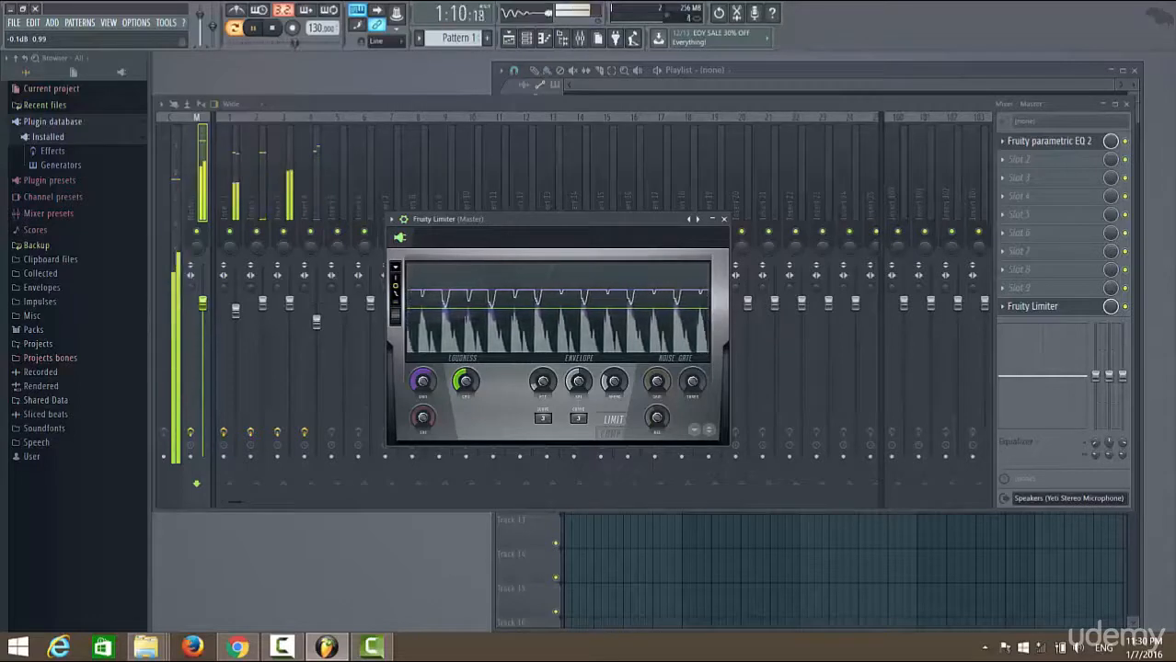
# Step: Toggle the Fruity Limiter on the Master track and compare its COMP and LIMIT modes, ending in LIMIT mode
pyautogui.click(1126, 313)
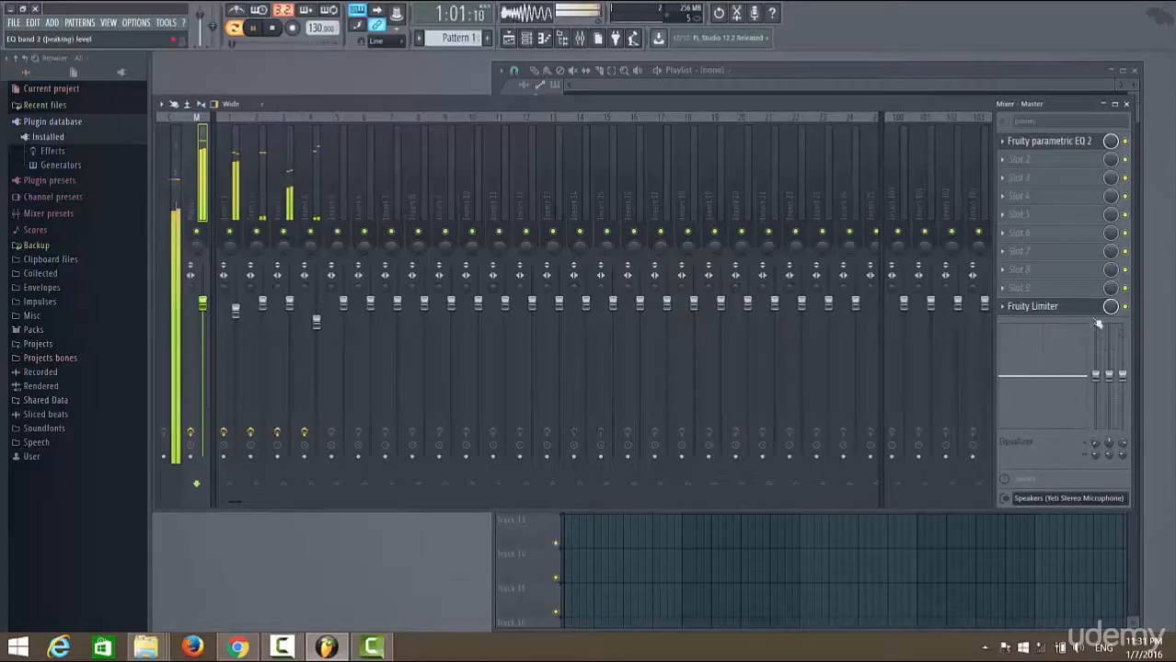
pyautogui.click(1032, 306)
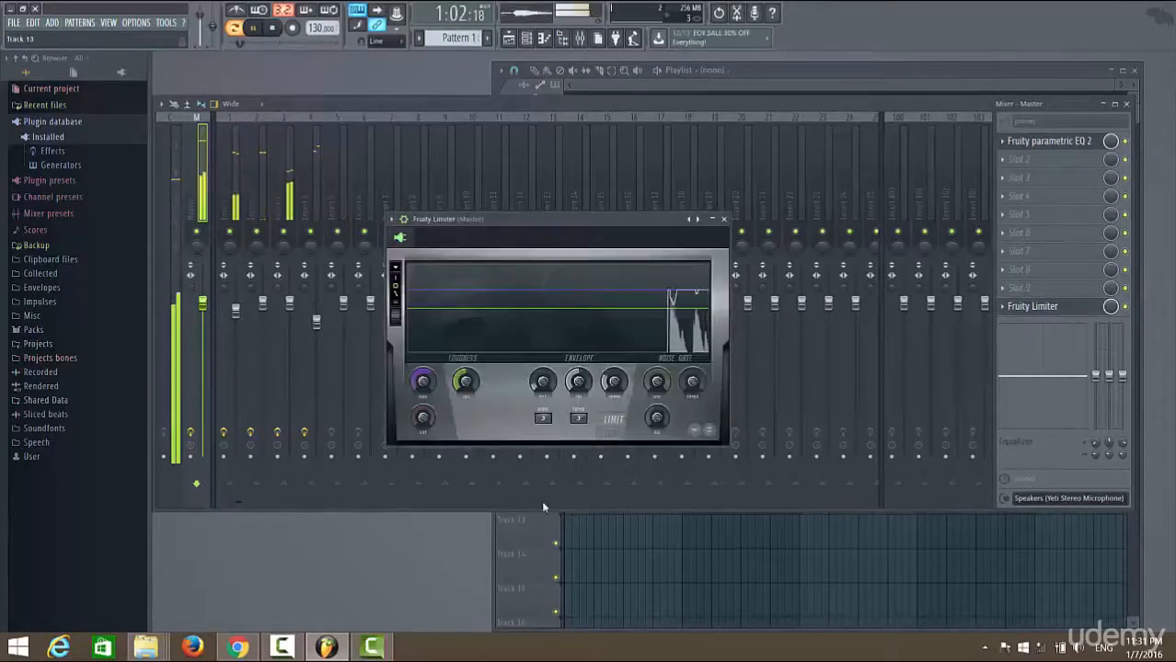
pyautogui.click(611, 432)
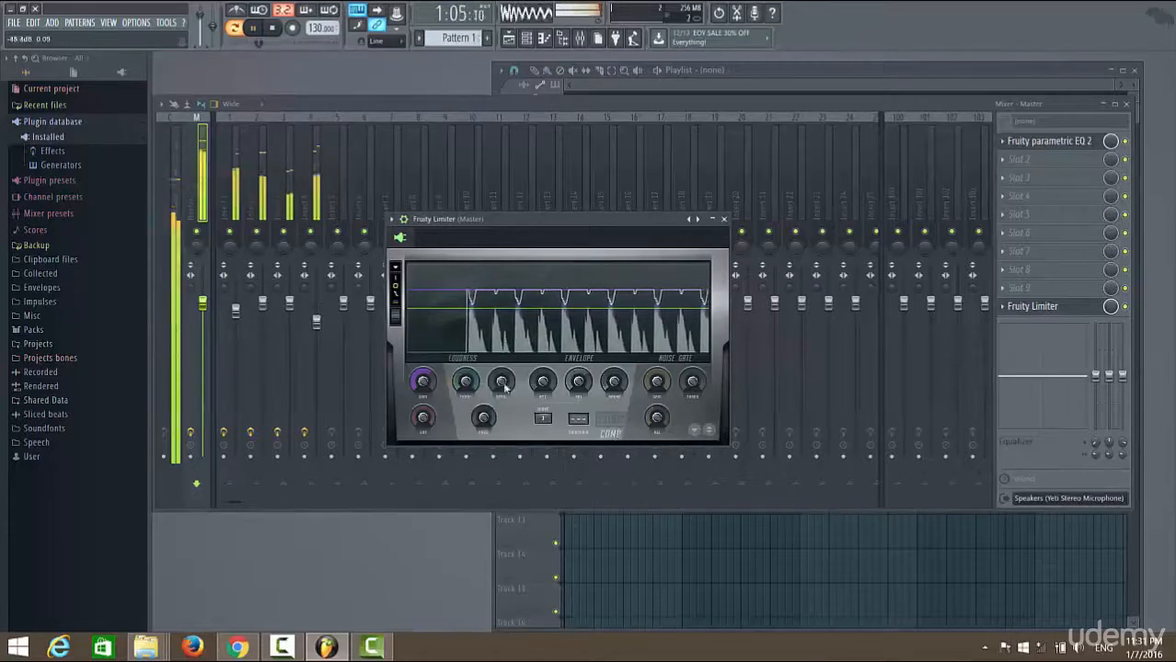
pyautogui.click(614, 431)
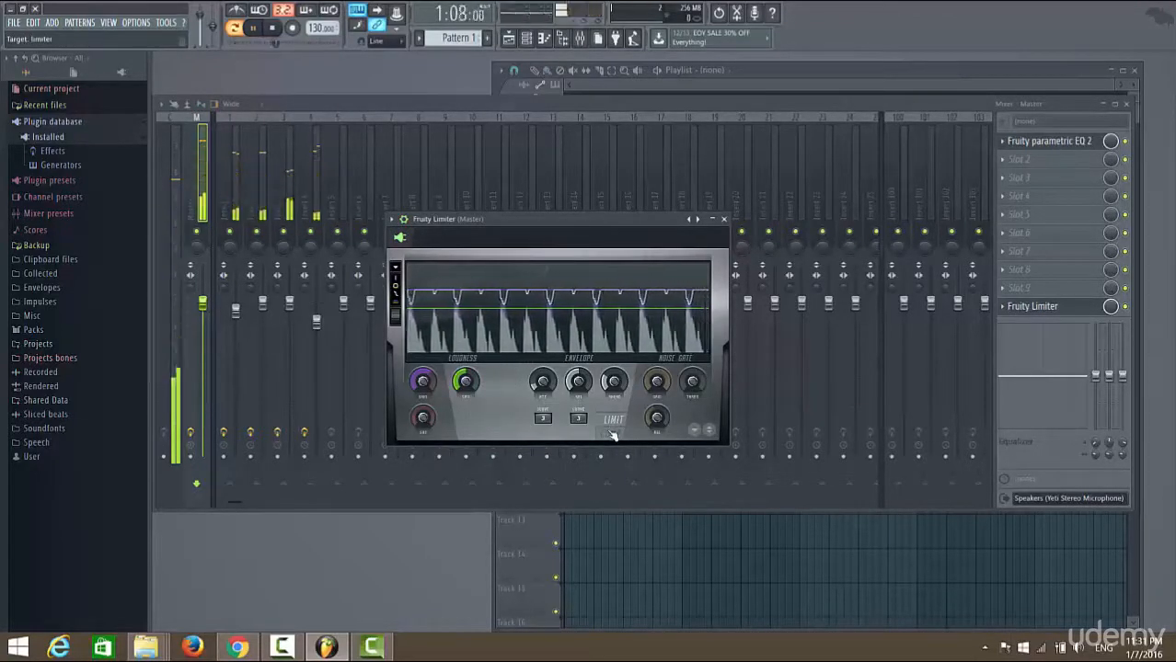
pyautogui.click(612, 433)
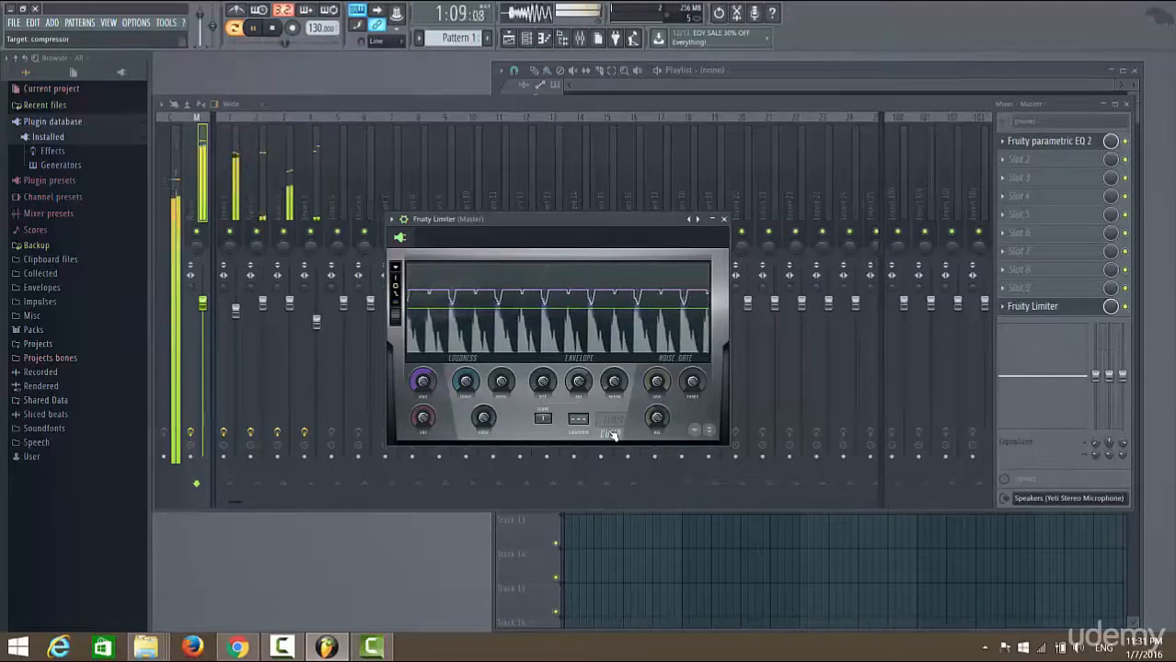
pyautogui.click(612, 430)
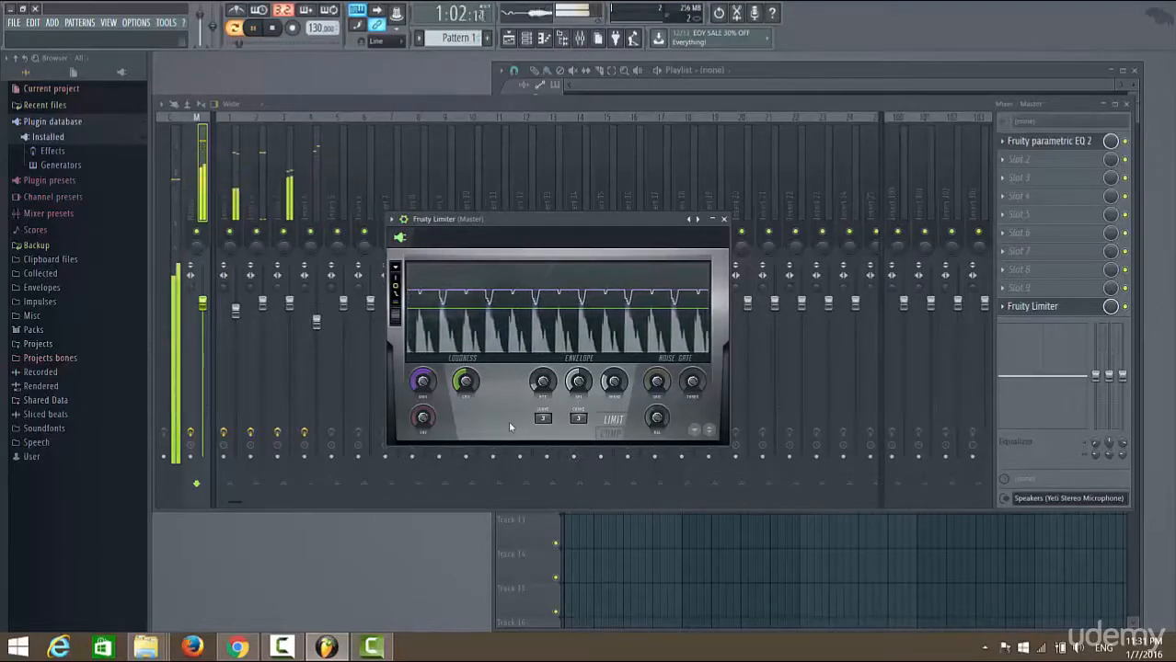
# Step: Stop playback, move the Fruity Limiter editor aside, close it and bypass the limiter on the Master track
pyautogui.click(275, 31)
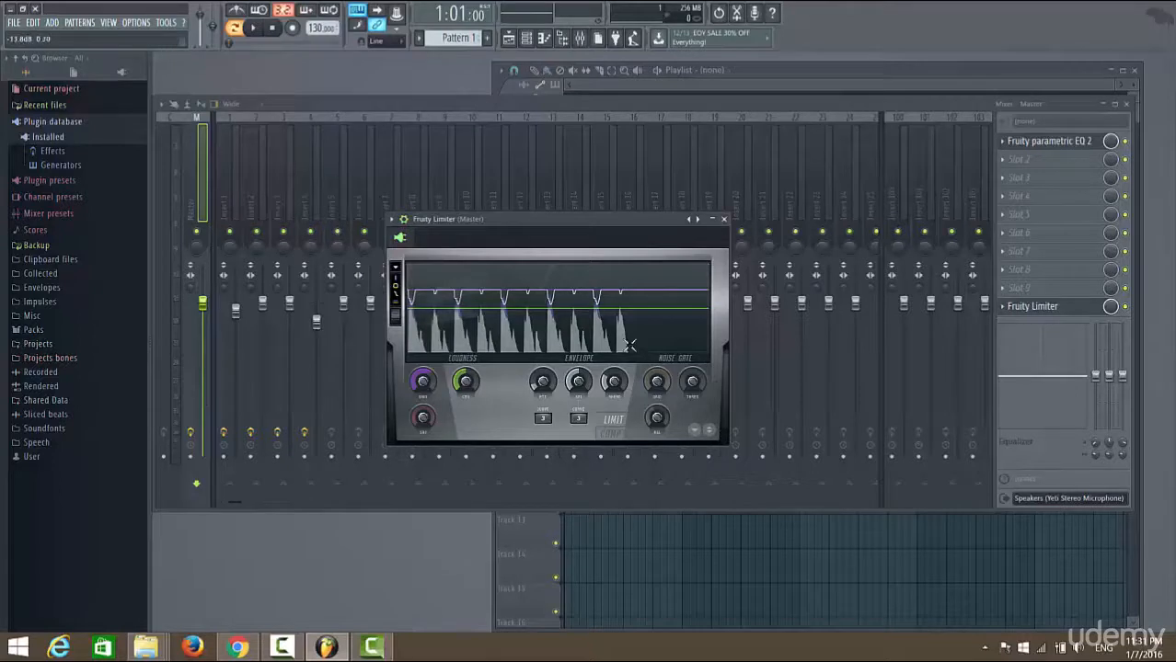
pyautogui.moveTo(521, 237); pyautogui.dragTo(816, 364)
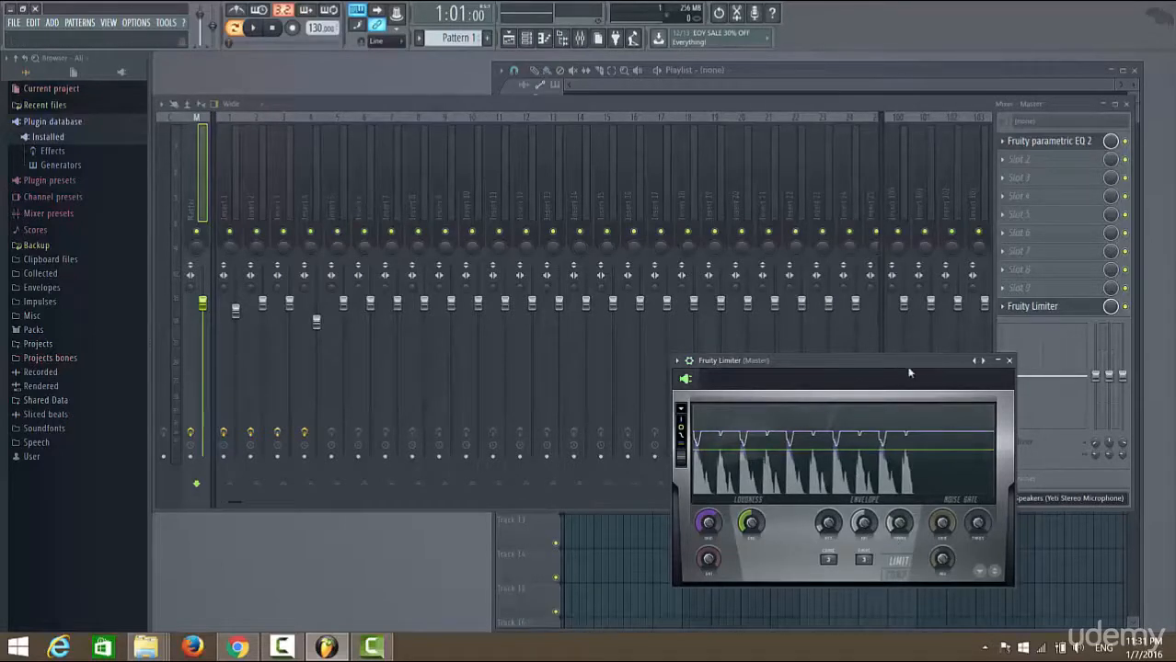
pyautogui.moveTo(903, 370); pyautogui.dragTo(782, 350)
pyautogui.click(892, 342)
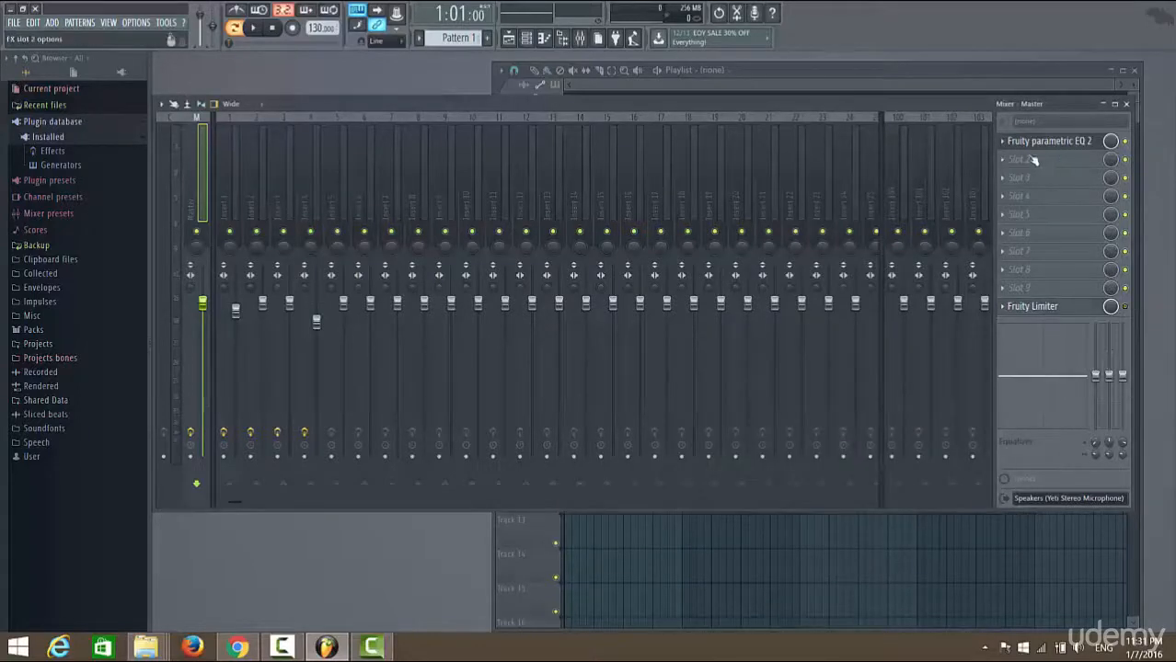
# Step: Start playback and load the DensitymkIII compressor into effect slot 2 of the Master track
pyautogui.click(252, 28)
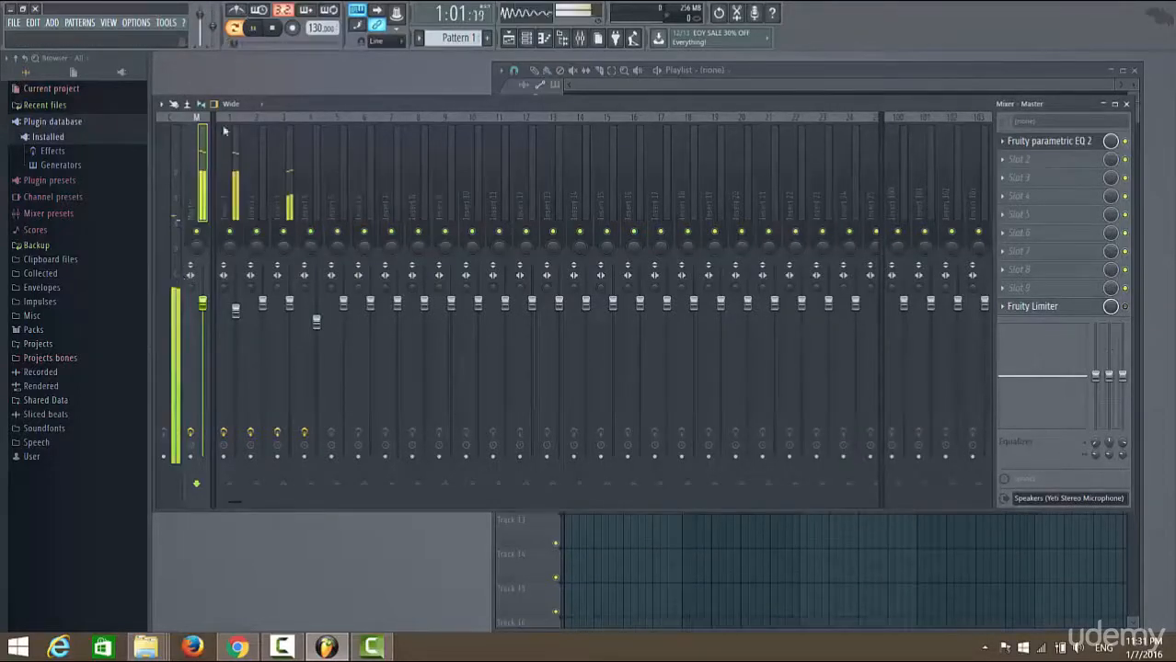
pyautogui.click(1012, 159)
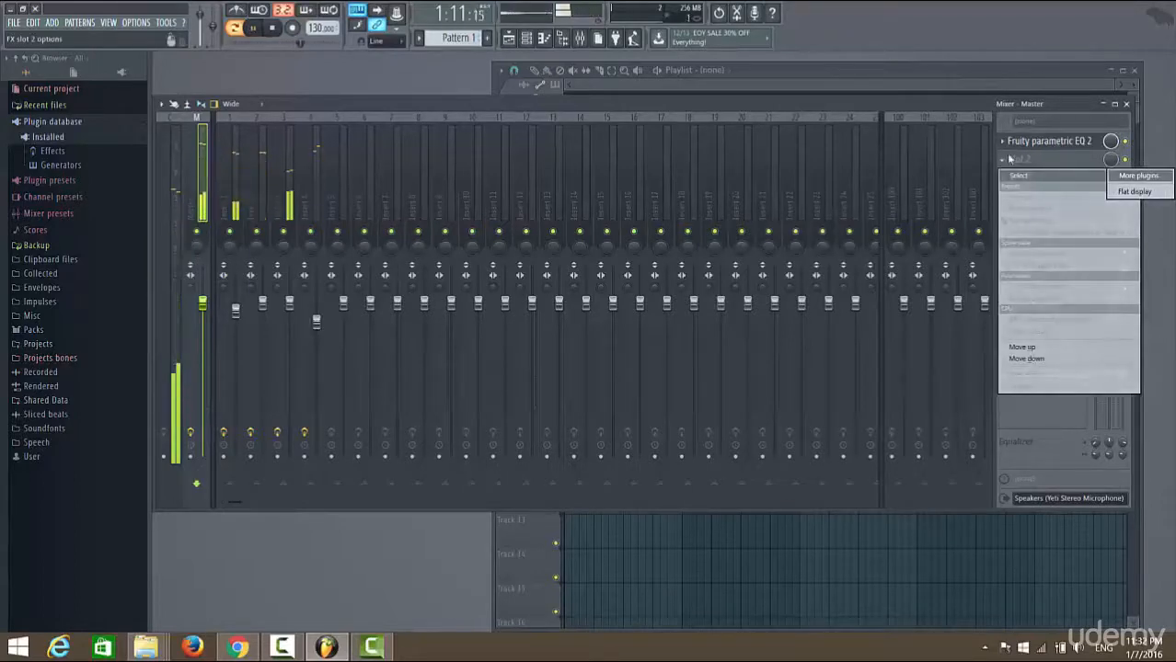
pyautogui.click(1127, 175)
pyautogui.scroll(-10, 623, 364)
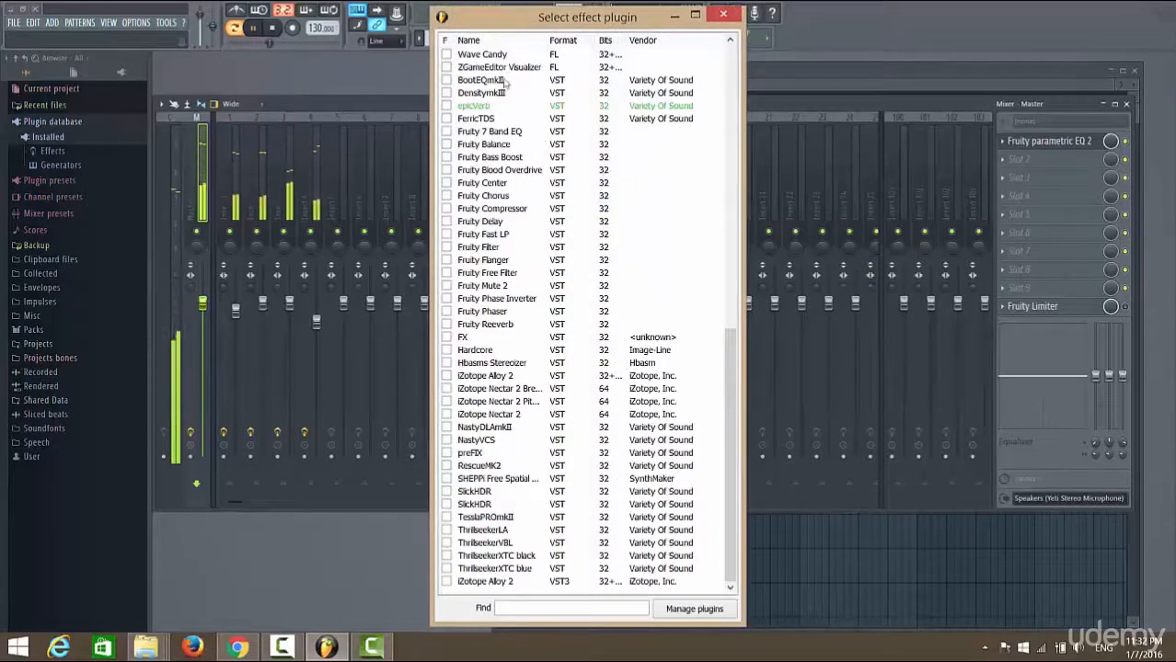
pyautogui.click(494, 93)
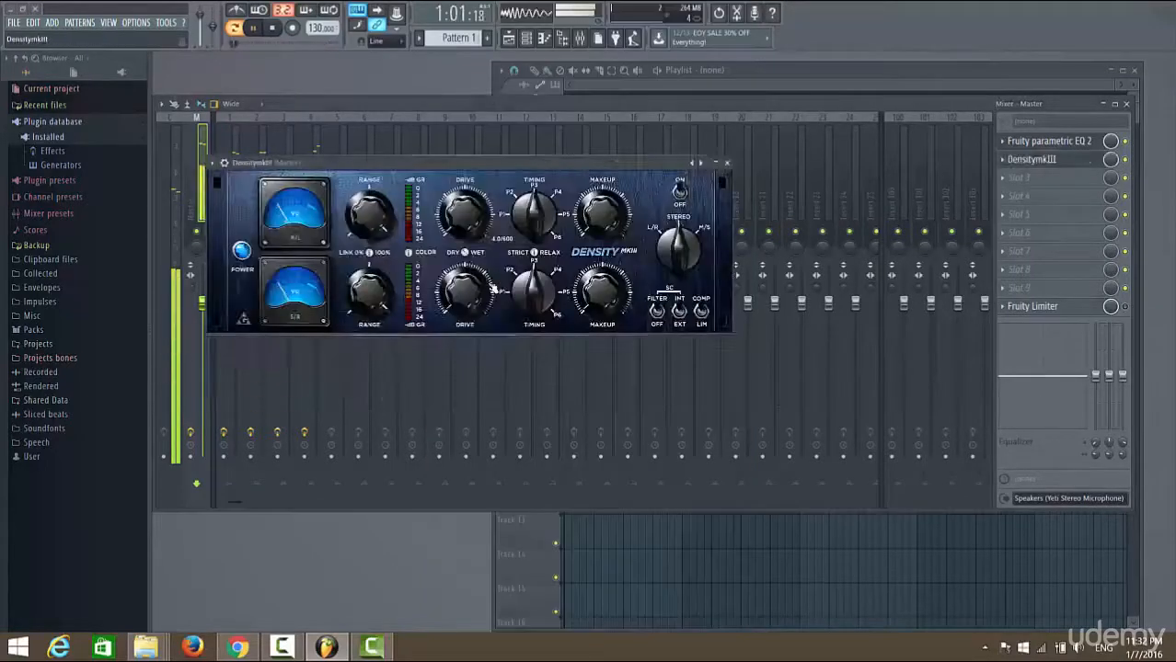
# Step: Compare the Master output with DensitymkIII bypassed and enabled, and view the compressor's editor
pyautogui.click(1126, 161)
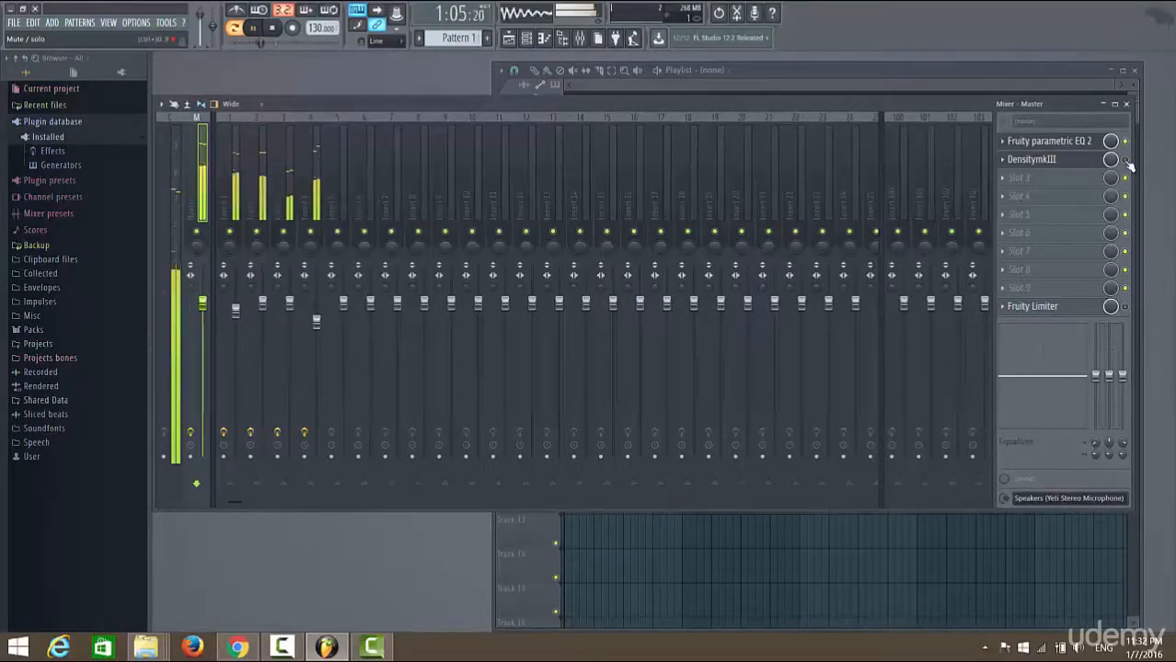
pyautogui.click(1041, 161)
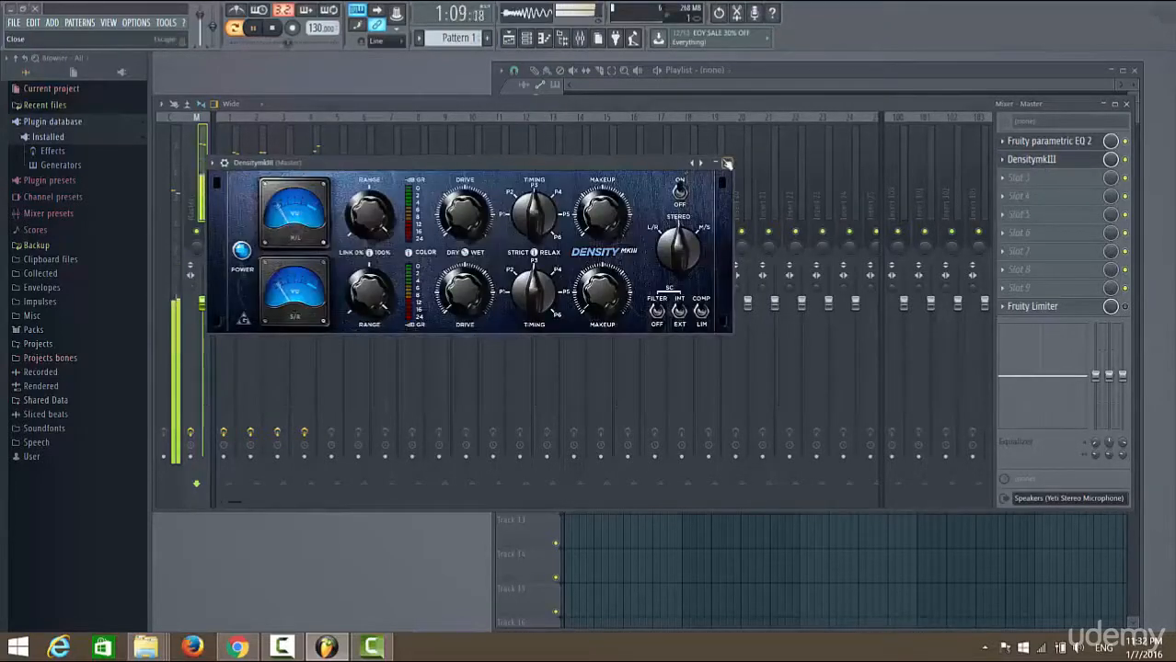
pyautogui.click(1041, 161)
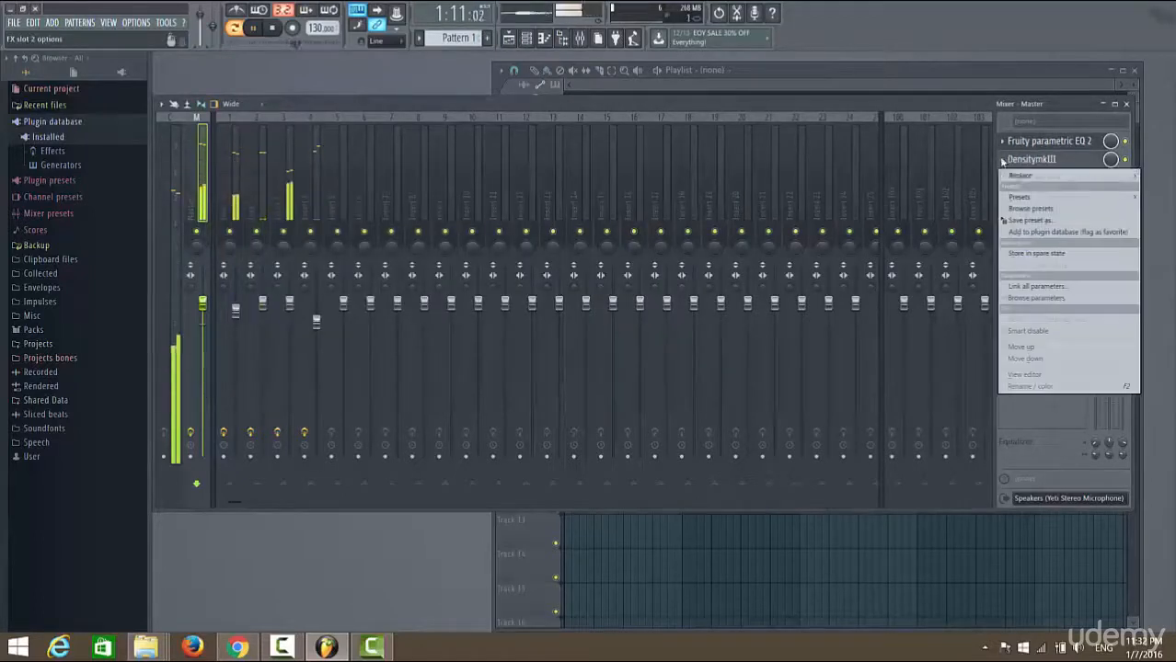
# Step: Load the "glueing" preset in DensitymkIII on the Master track
pyautogui.click(1003, 159)
pyautogui.moveTo(1039, 202)
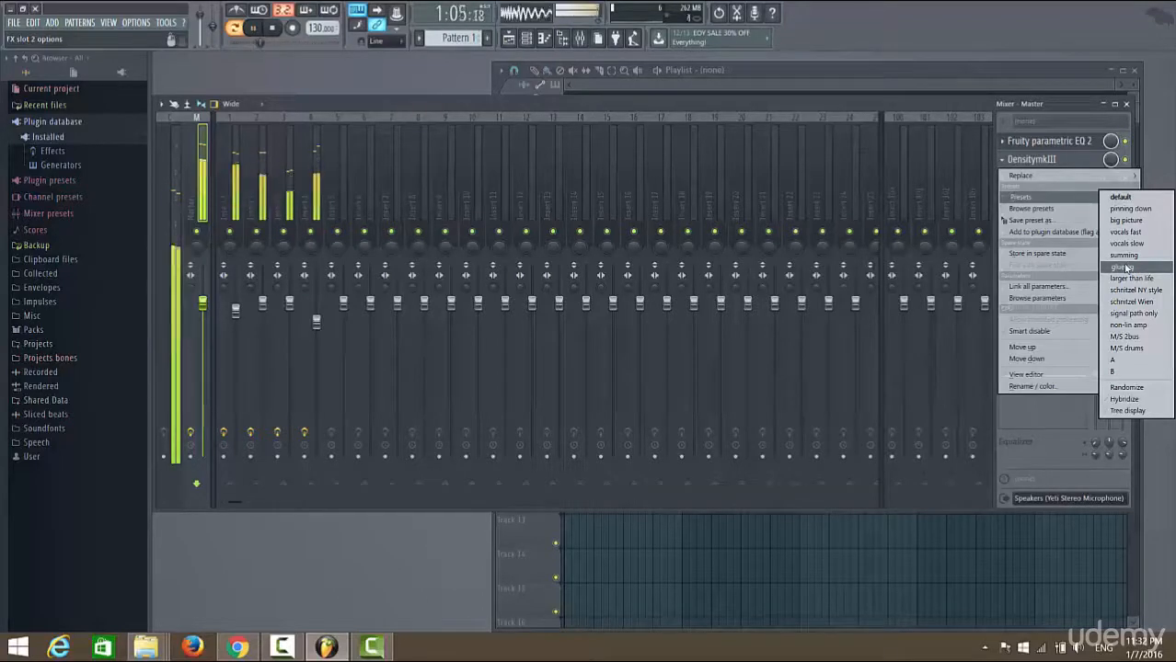
pyautogui.click(1125, 269)
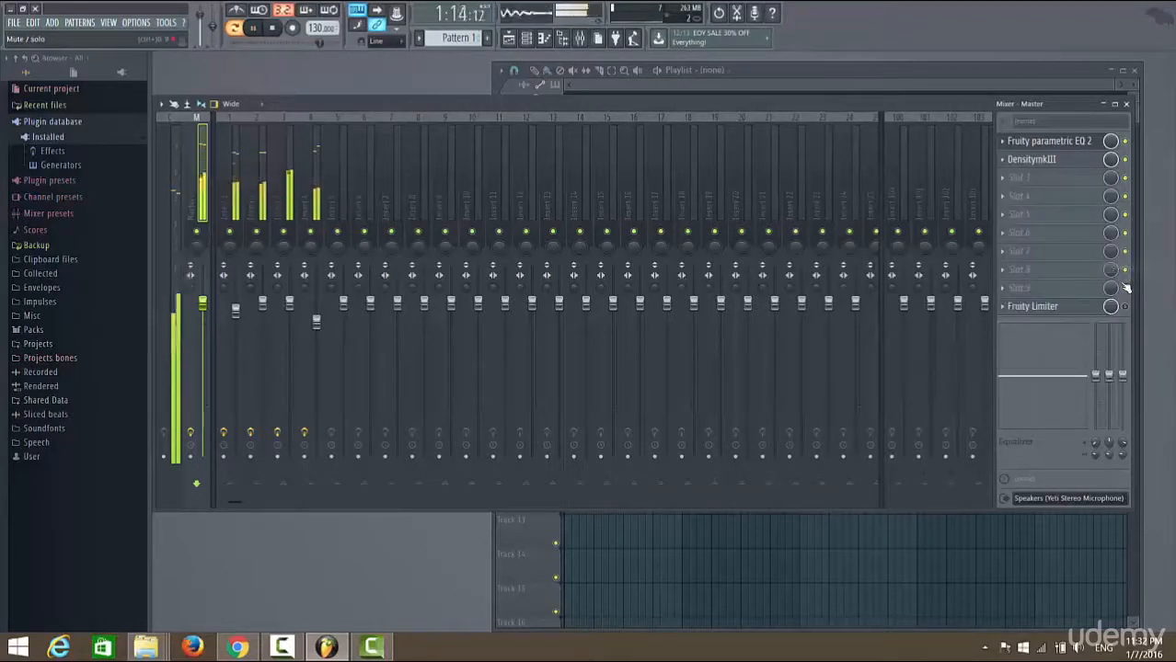
pyautogui.click(1003, 159)
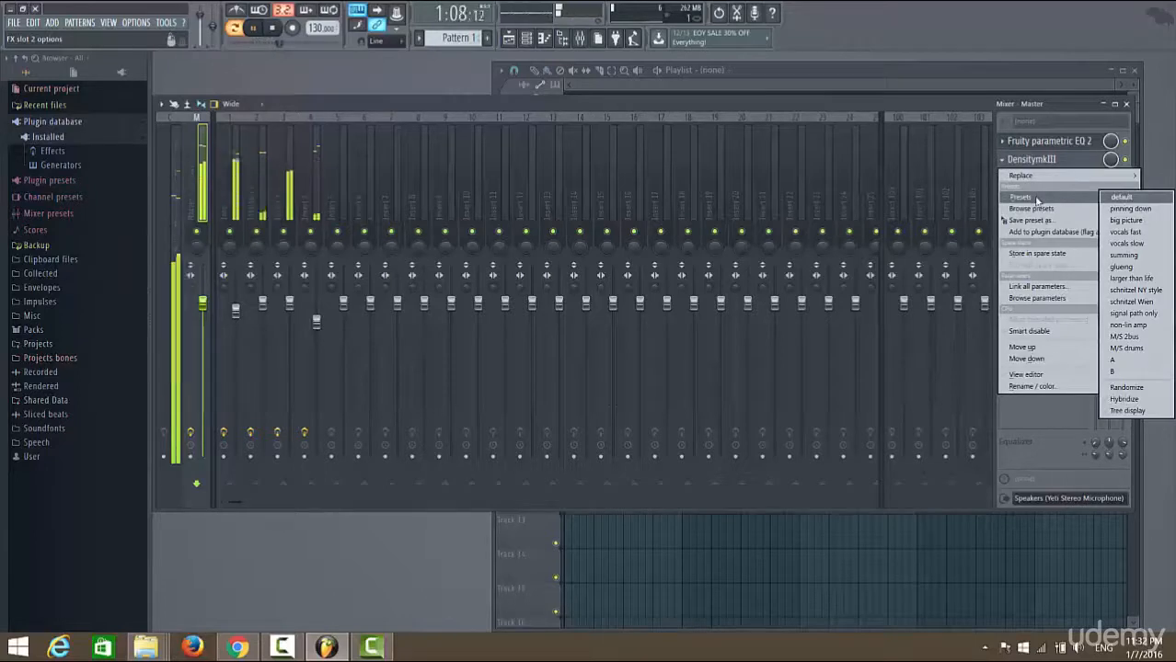
pyautogui.click(1003, 141)
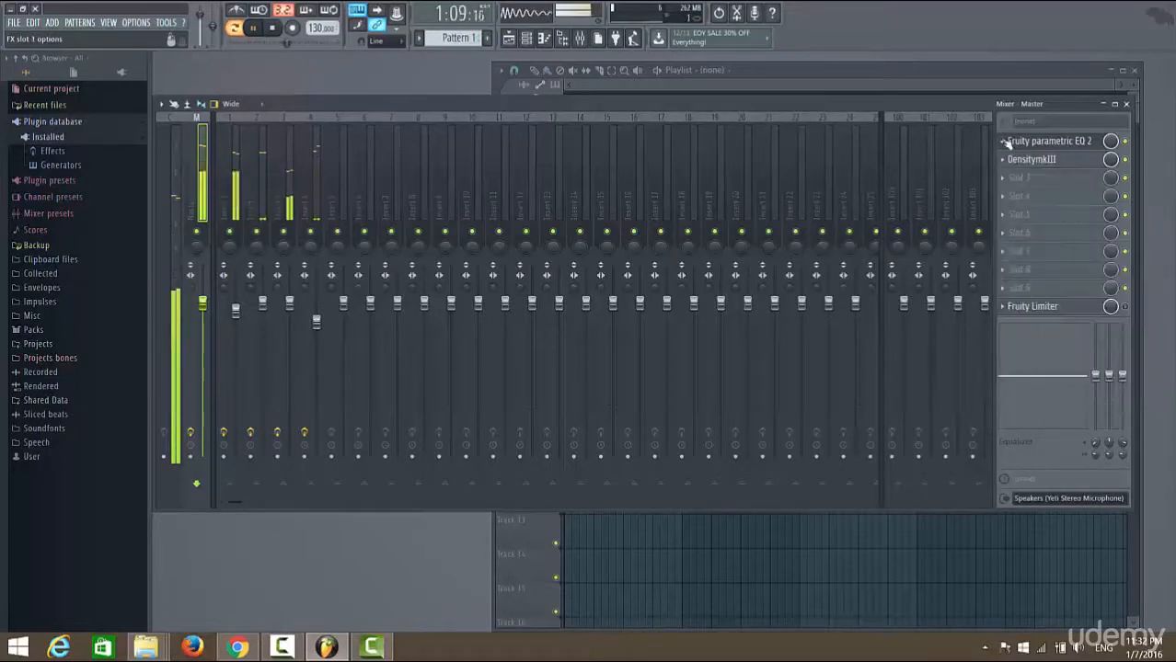
pyautogui.click(1004, 143)
pyautogui.moveTo(1023, 178)
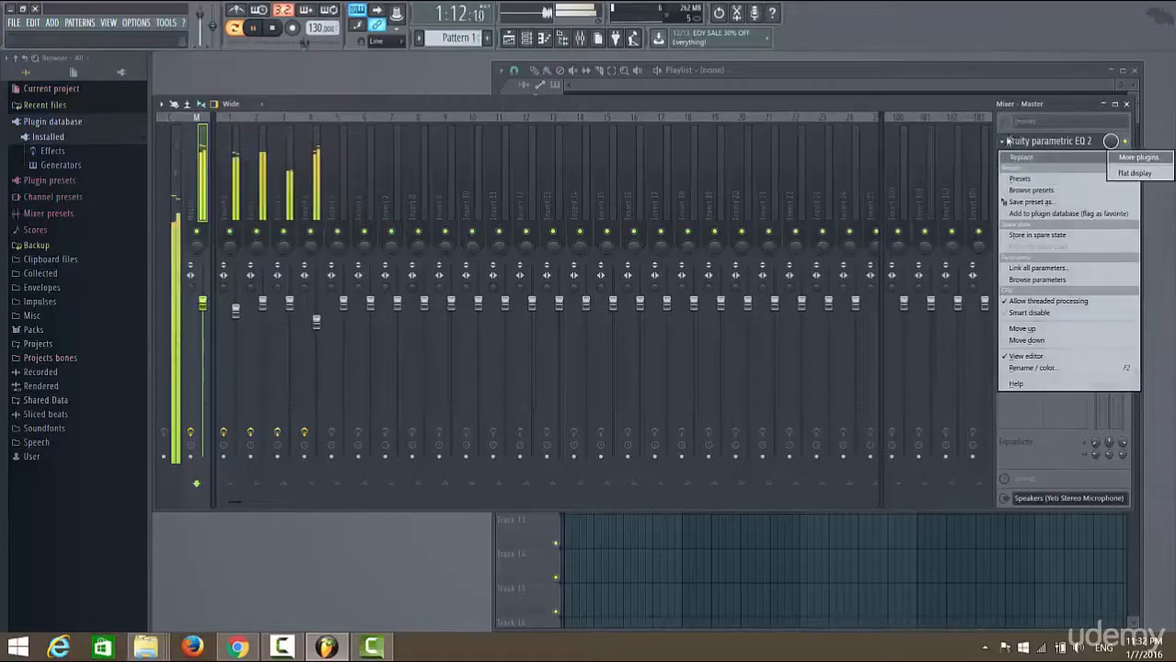
pyautogui.click(1004, 143)
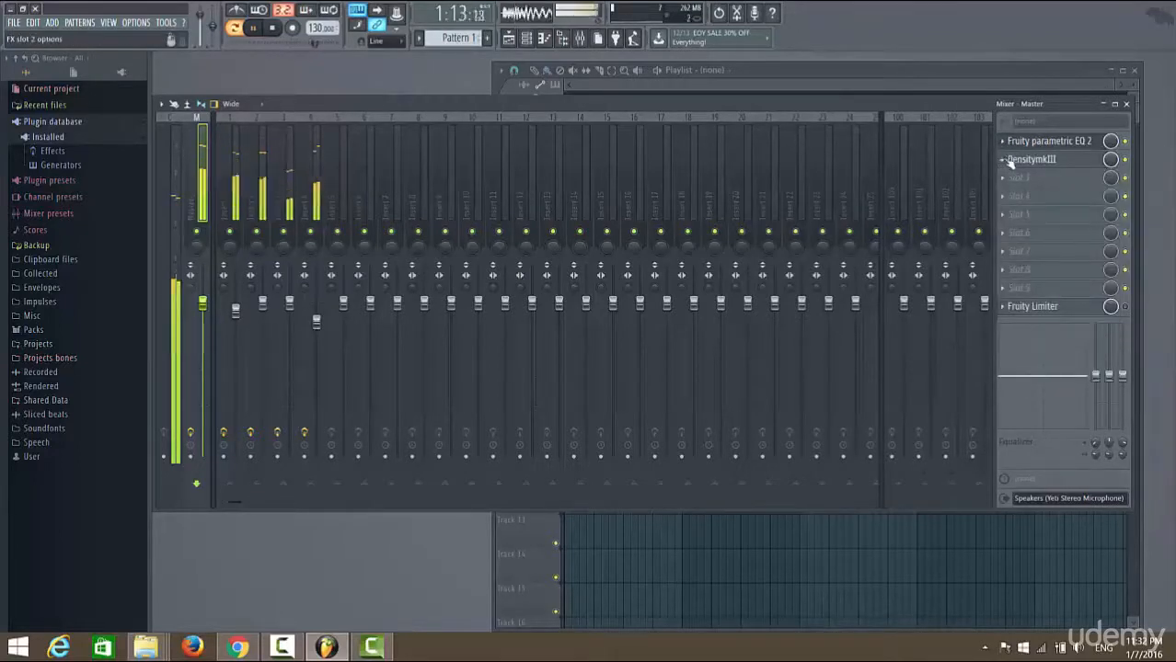
# Step: Load the "summing" preset in DensitymkIII on the Master track
pyautogui.click(1006, 160)
pyautogui.moveTo(1049, 197)
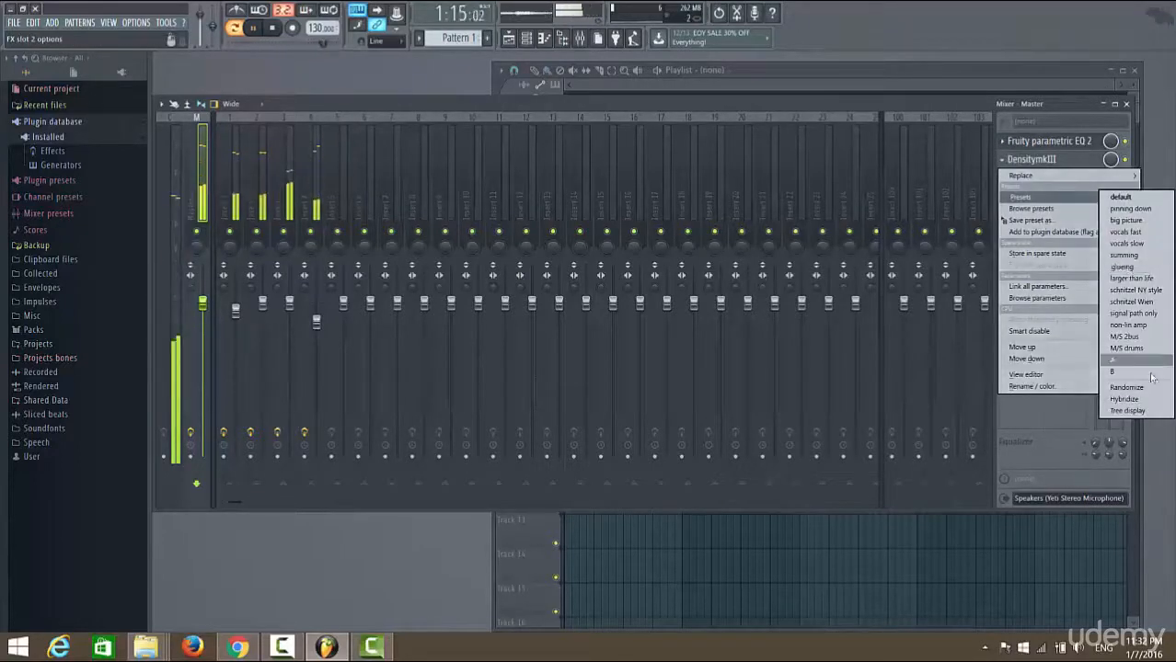
pyautogui.click(1126, 257)
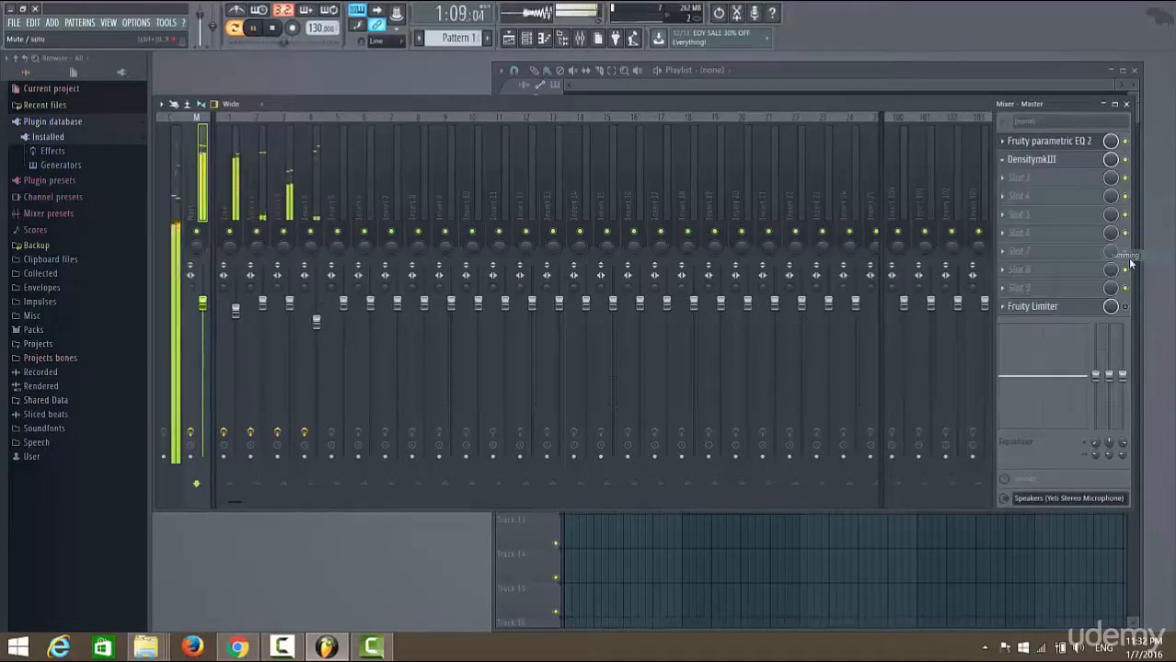
# Step: Load the "big picture" preset in DensitymkIII on the Master track
pyautogui.click(1009, 161)
pyautogui.moveTo(1025, 199)
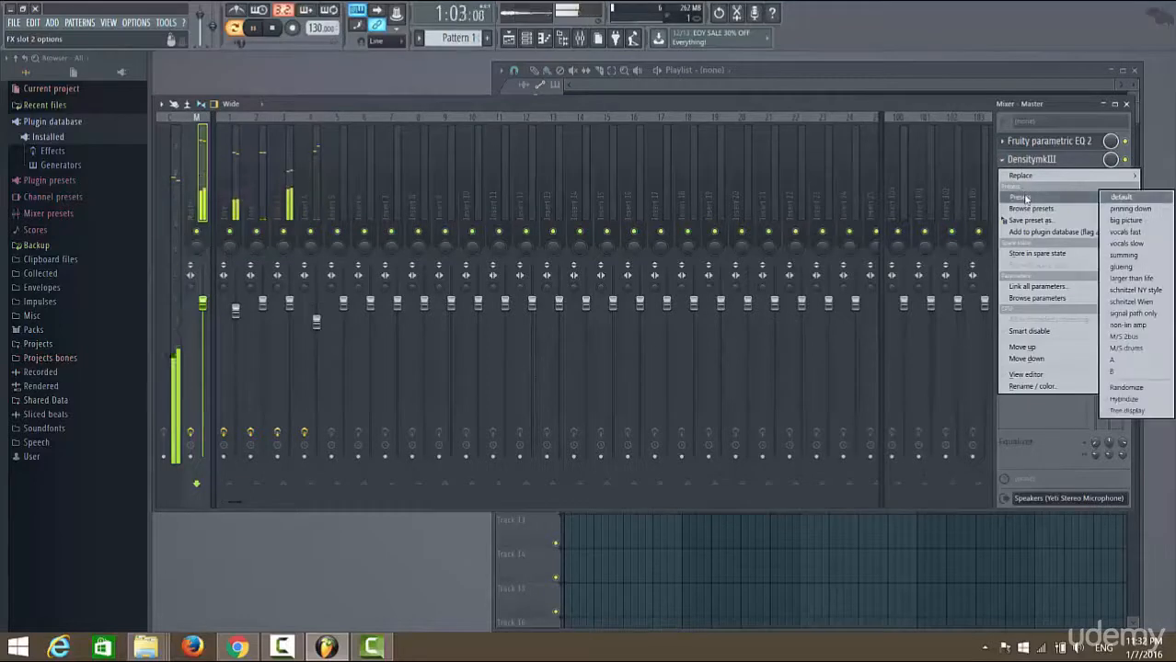
pyautogui.click(1130, 222)
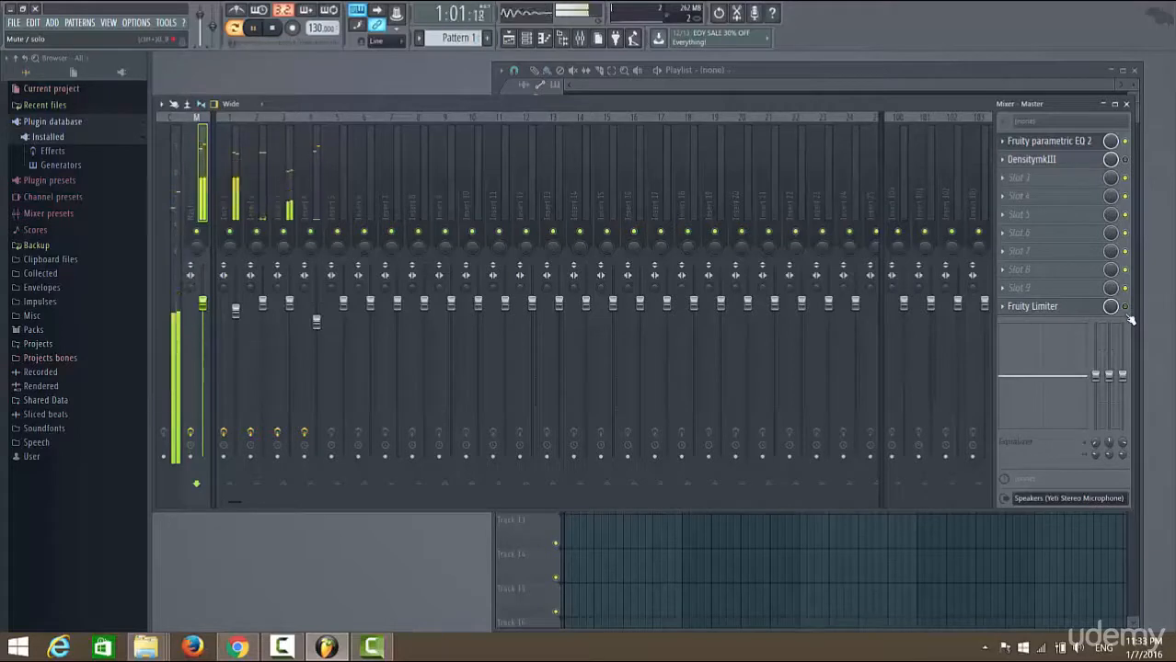
# Step: Compare playback of the mix with DensitymkIII and Fruity Limiter both bypassed and both enabled on the Master track
pyautogui.click(275, 30)
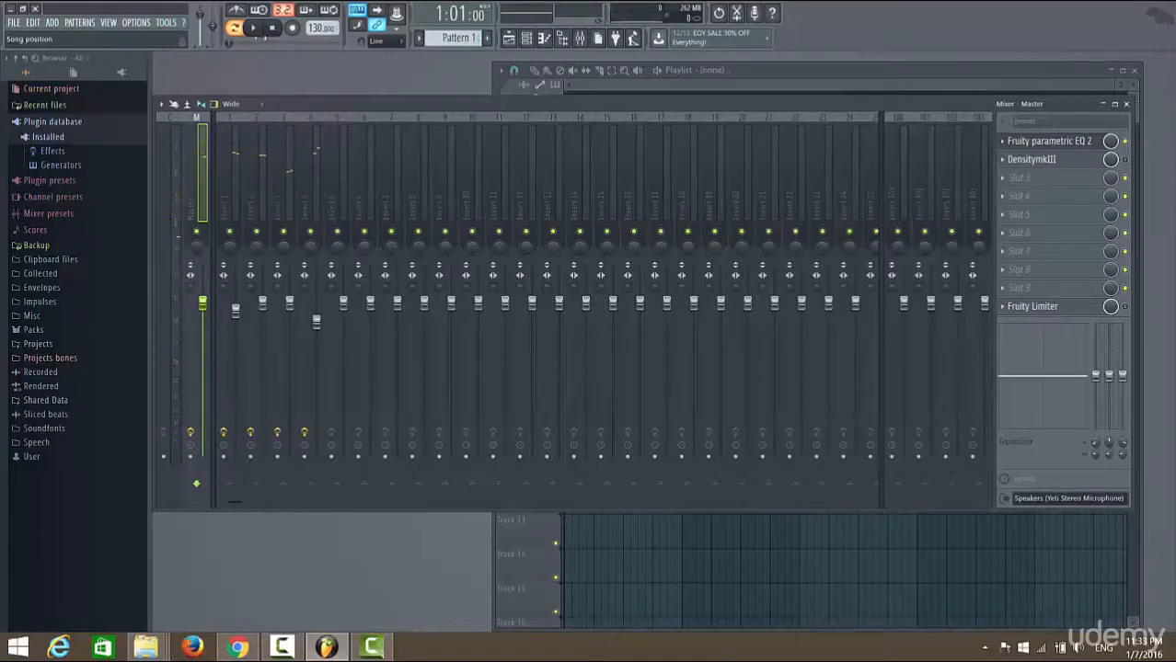
pyautogui.click(257, 29)
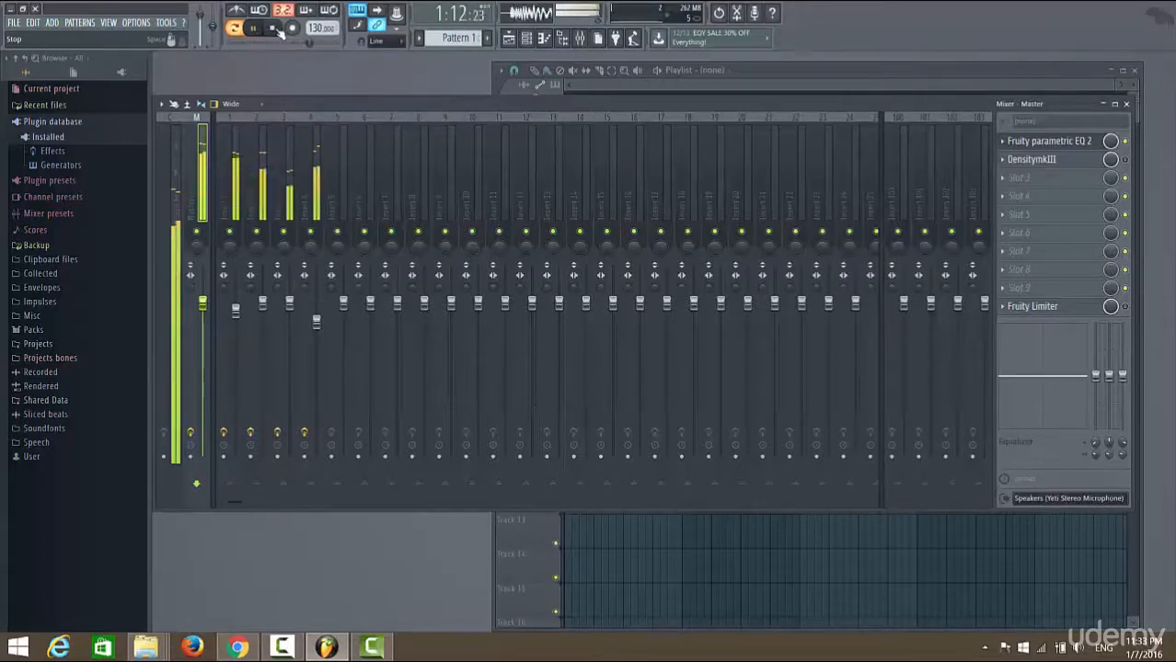
pyautogui.click(275, 29)
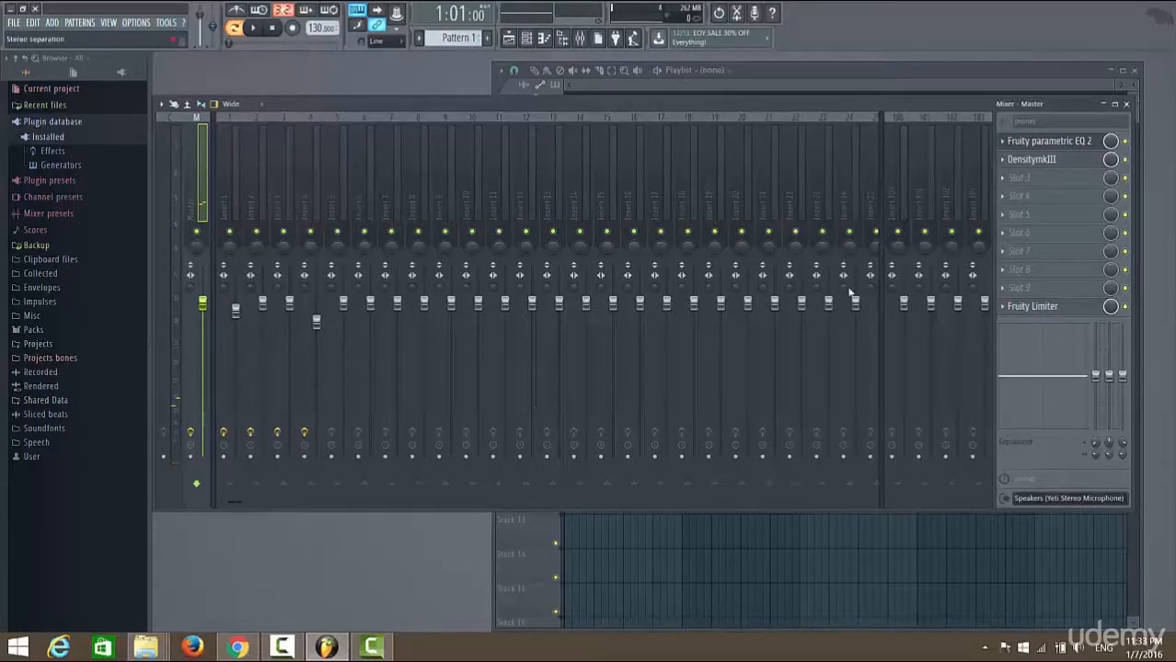
pyautogui.click(254, 28)
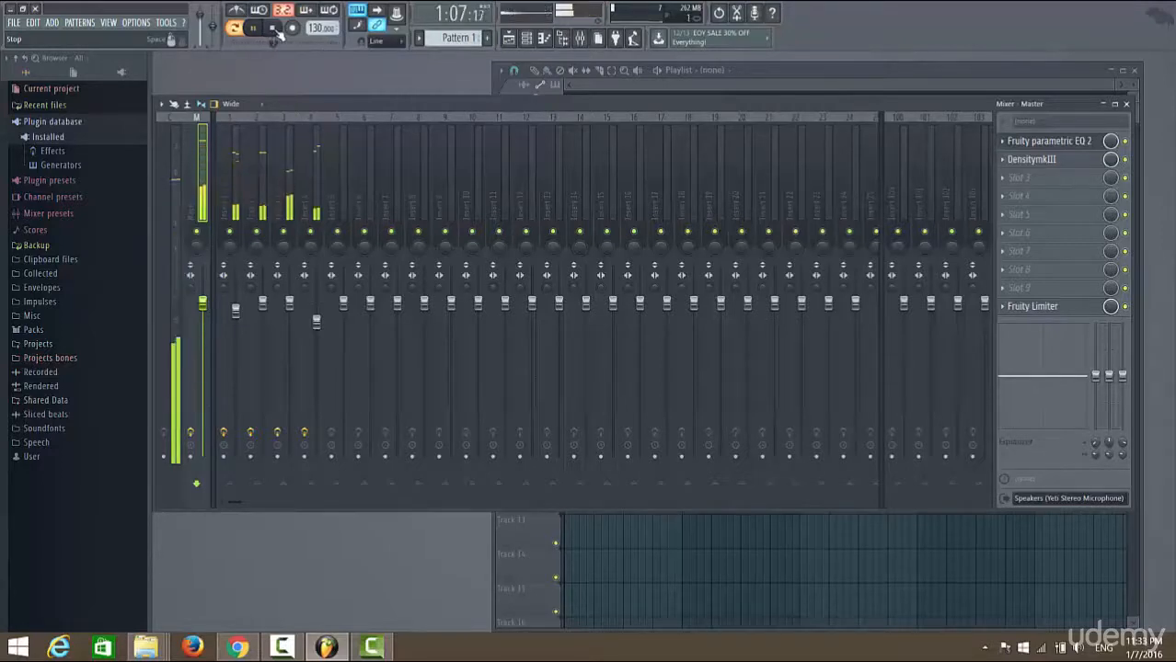
pyautogui.click(276, 29)
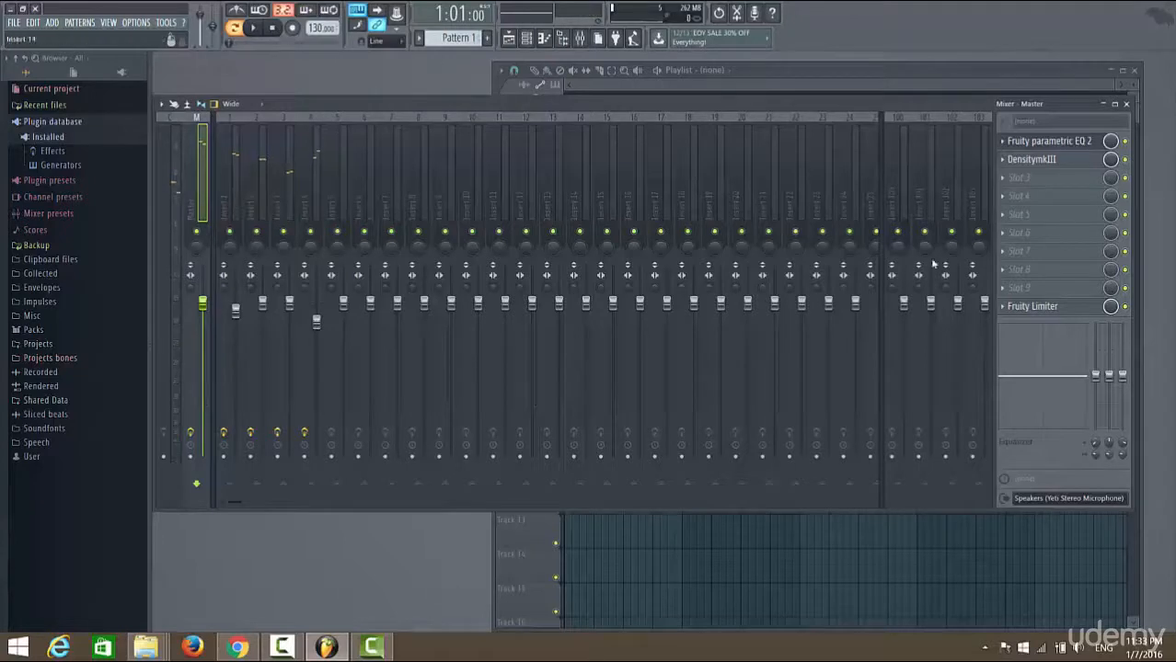
# Step: Compare playback of the mix with only Fruity Limiter bypassed and with it enabled on the Master track
pyautogui.click(1125, 307)
pyautogui.click(260, 30)
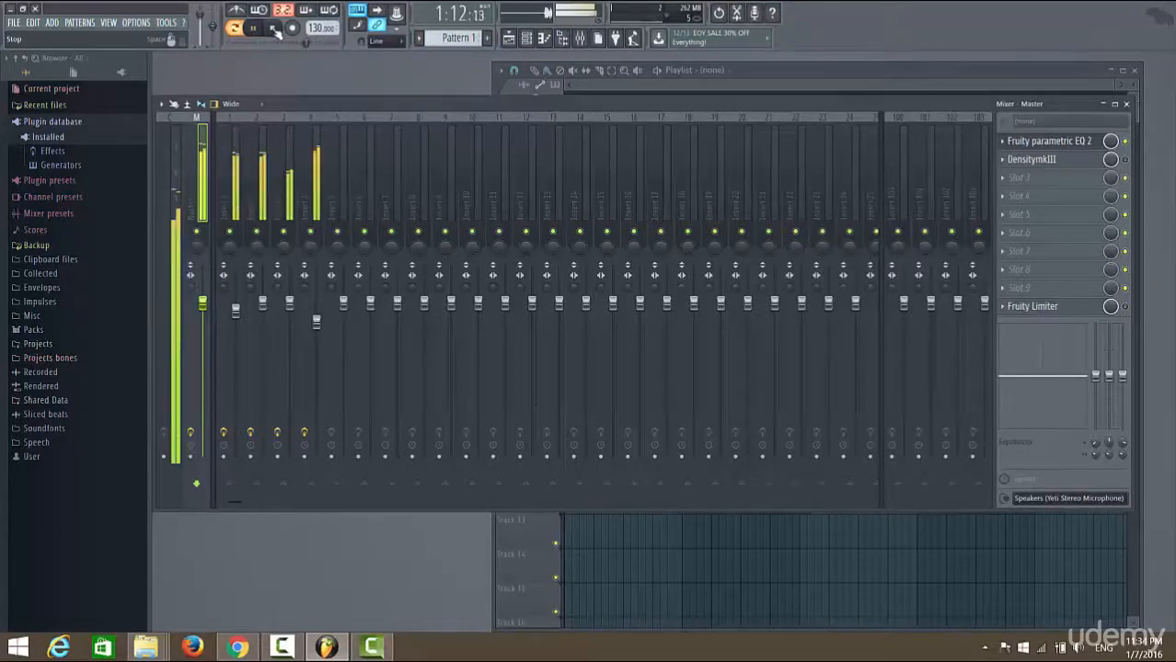
pyautogui.click(274, 28)
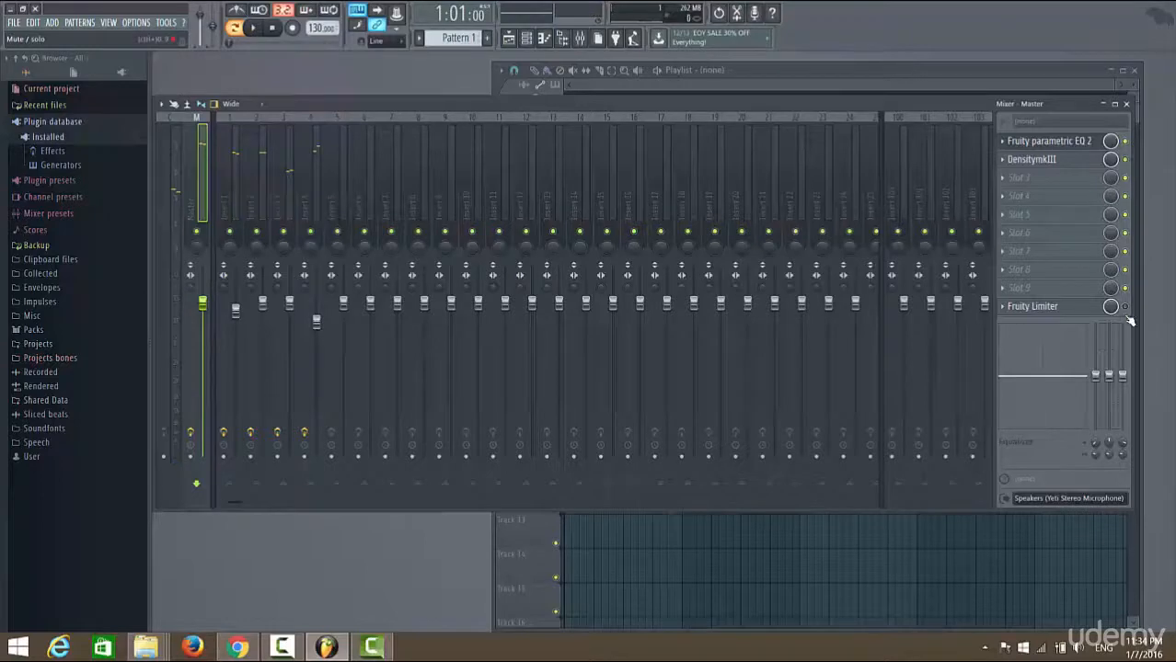
pyautogui.click(253, 29)
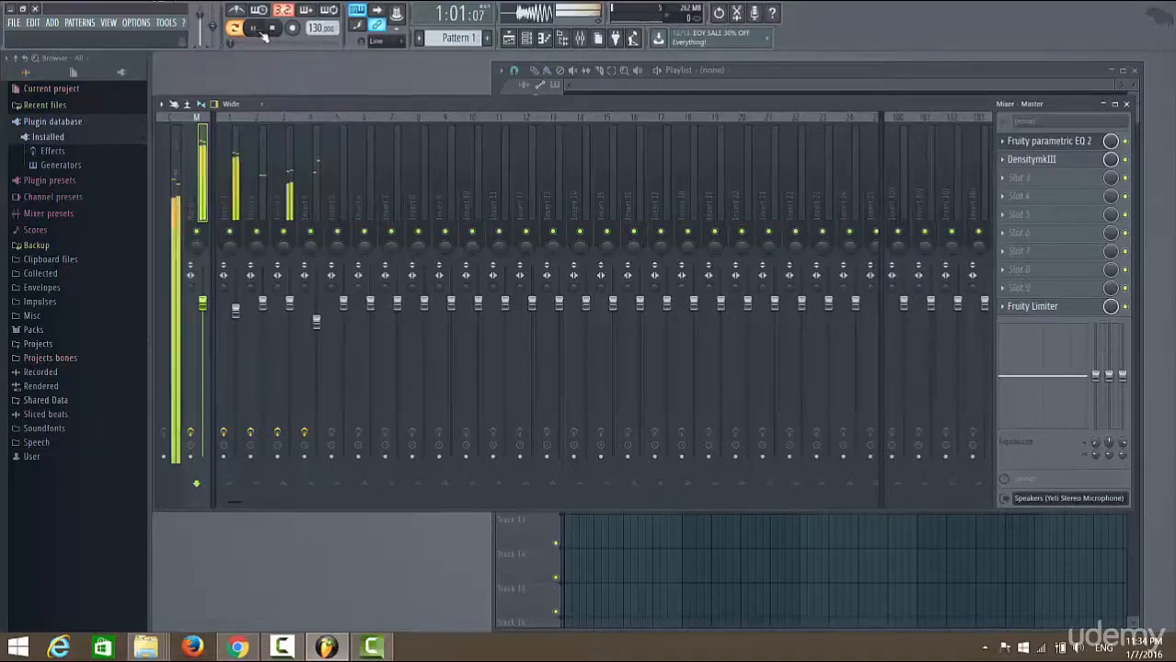
pyautogui.click(275, 30)
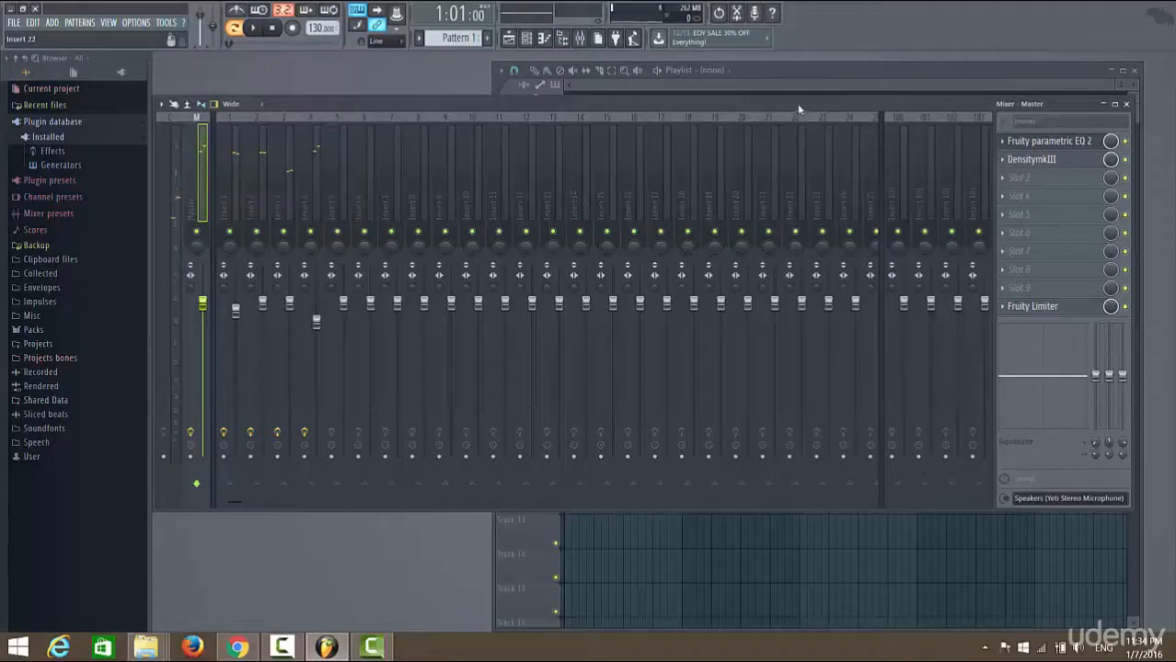
# Step: Load the Fruity Compressor plugin into effect slot 2 of the Insert 1 track
pyautogui.click(231, 156)
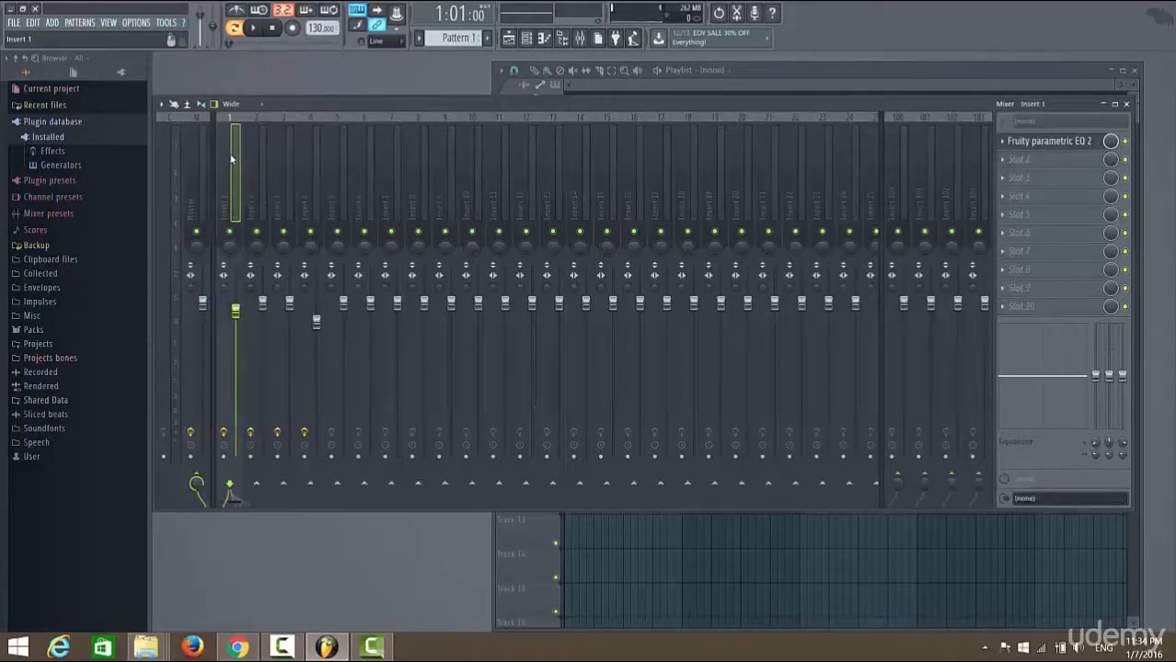
pyautogui.click(1011, 161)
pyautogui.click(1139, 175)
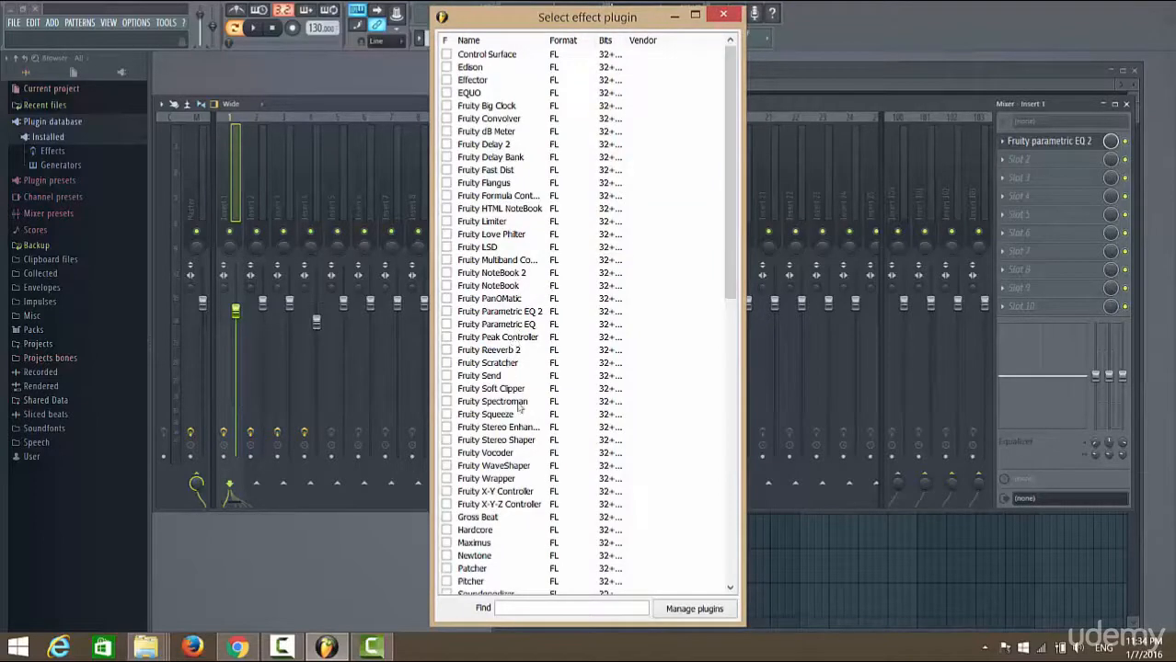
pyautogui.scroll(-2, 512, 408)
pyautogui.scroll(2, 512, 409)
pyautogui.scroll(-15, 474, 328)
pyautogui.scroll(2, 473, 388)
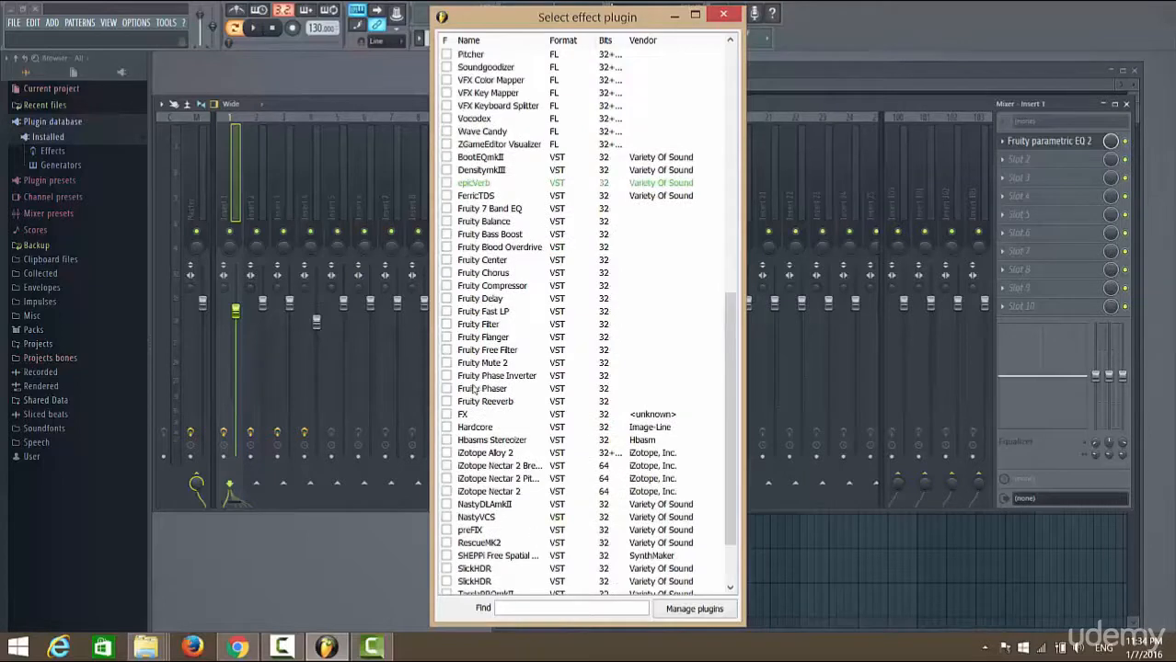
pyautogui.doubleClick(500, 285)
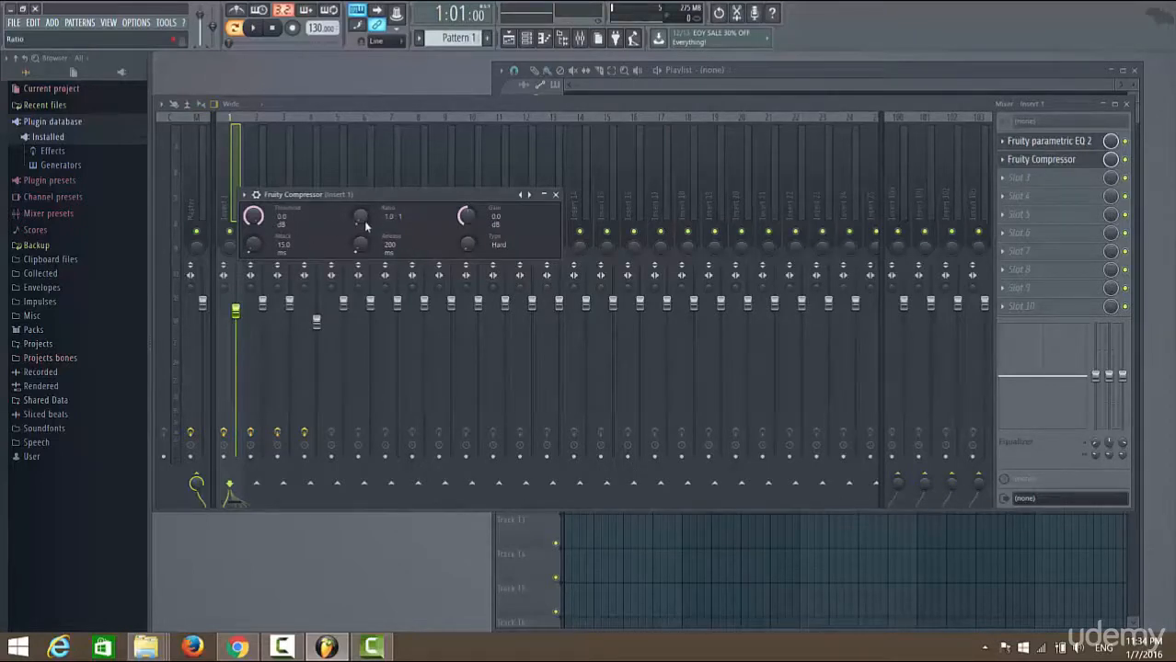
# Step: Set the Insert 1 Fruity Compressor's ratio to 8.0:1 and threshold to -1.4 dB, and bypass the compressor
pyautogui.moveTo(363, 221); pyautogui.dragTo(363, 244)
pyautogui.moveTo(366, 220)
pyautogui.mouseDown()
pyautogui.moveTo(366, 203)
pyautogui.moveTo(363, 216)
pyautogui.mouseUp()
pyautogui.moveTo(253, 217)
pyautogui.mouseDown()
pyautogui.moveTo(253, 241)
pyautogui.moveTo(253, 221)
pyautogui.mouseUp()
pyautogui.click(1124, 160)
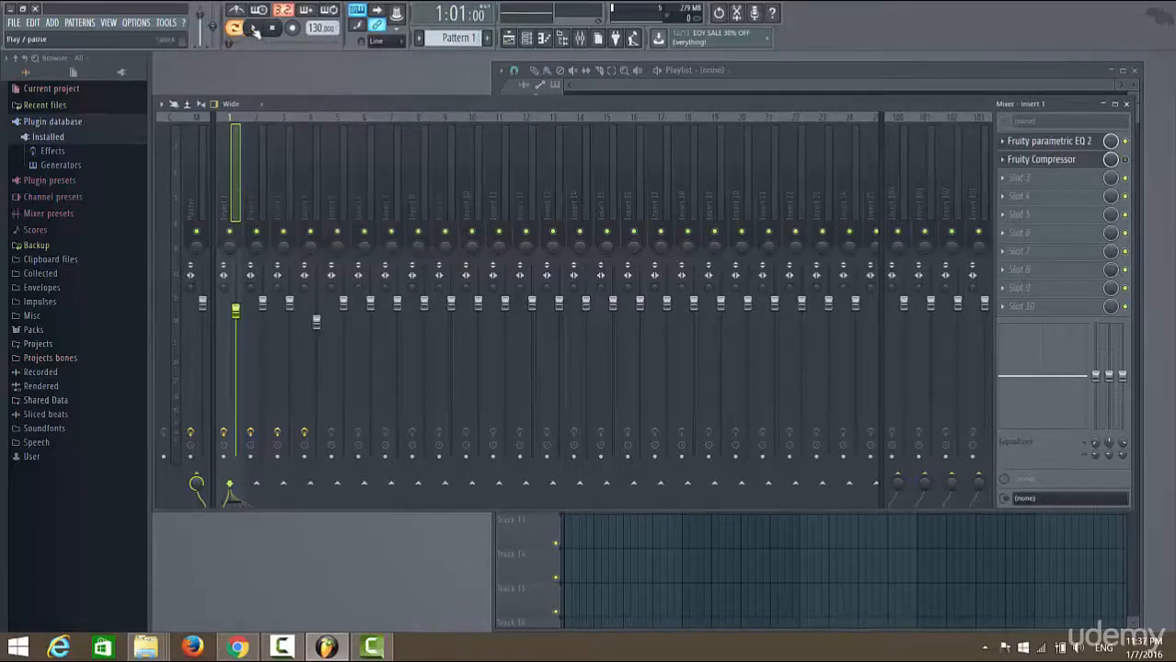
# Step: Reopen the Fruity Compressor editor on Insert 1, lower its threshold and adjust its compression type
pyautogui.click(1072, 162)
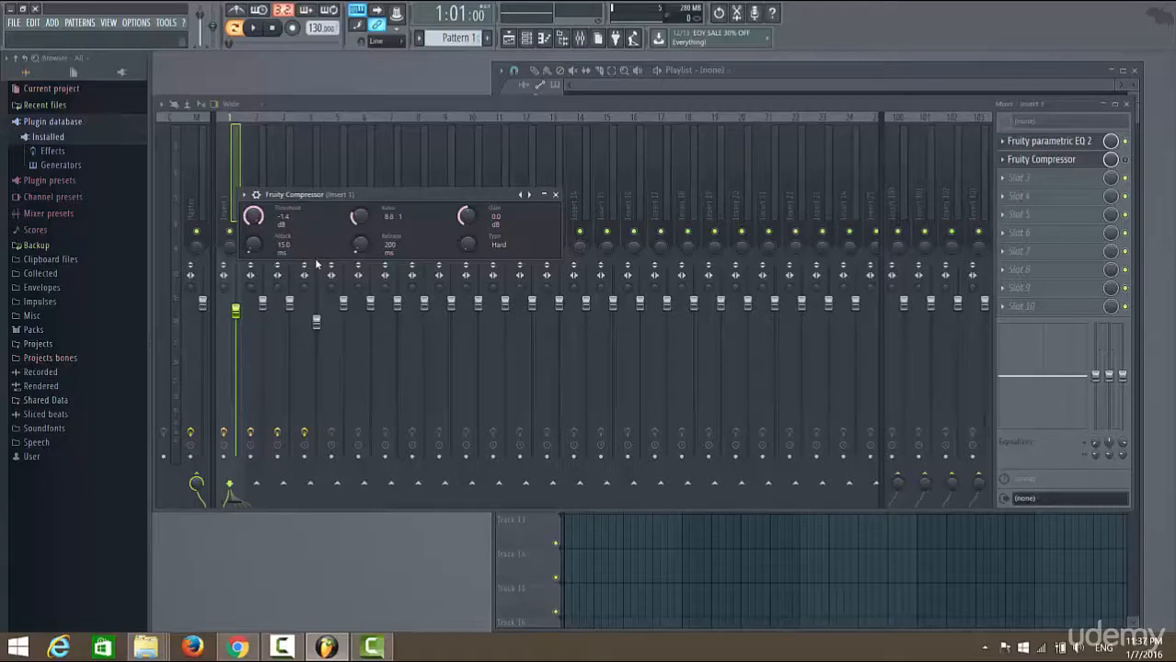
pyautogui.moveTo(259, 223); pyautogui.dragTo(259, 249)
pyautogui.moveTo(470, 247)
pyautogui.mouseDown()
pyautogui.moveTo(471, 193)
pyautogui.moveTo(467, 258)
pyautogui.mouseUp()
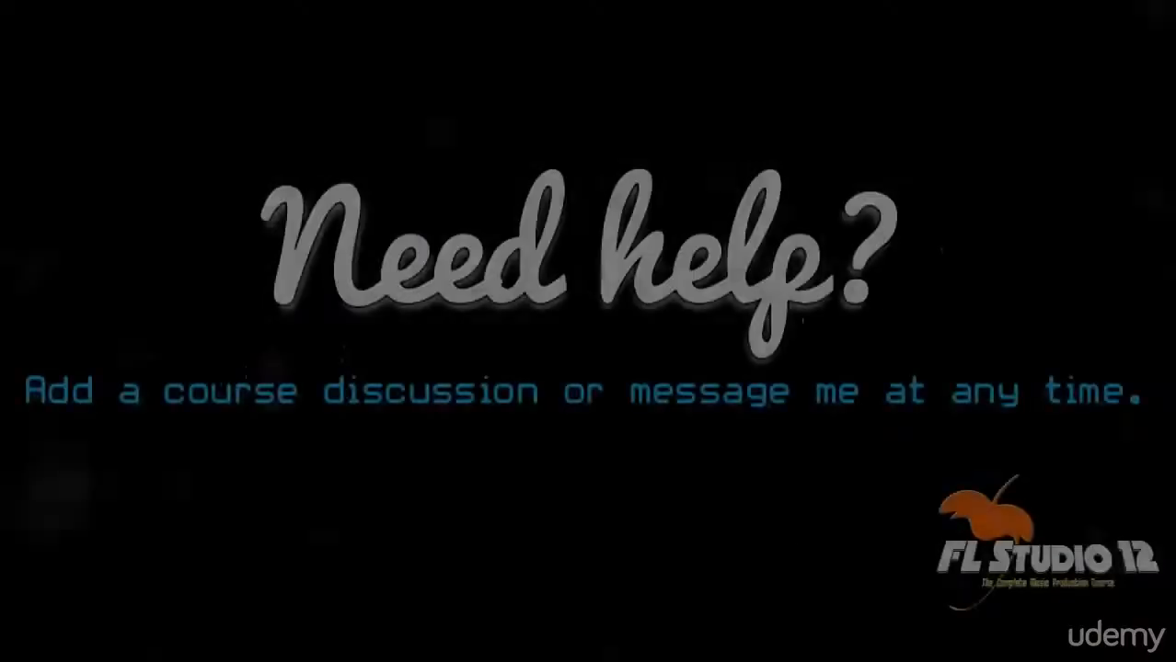